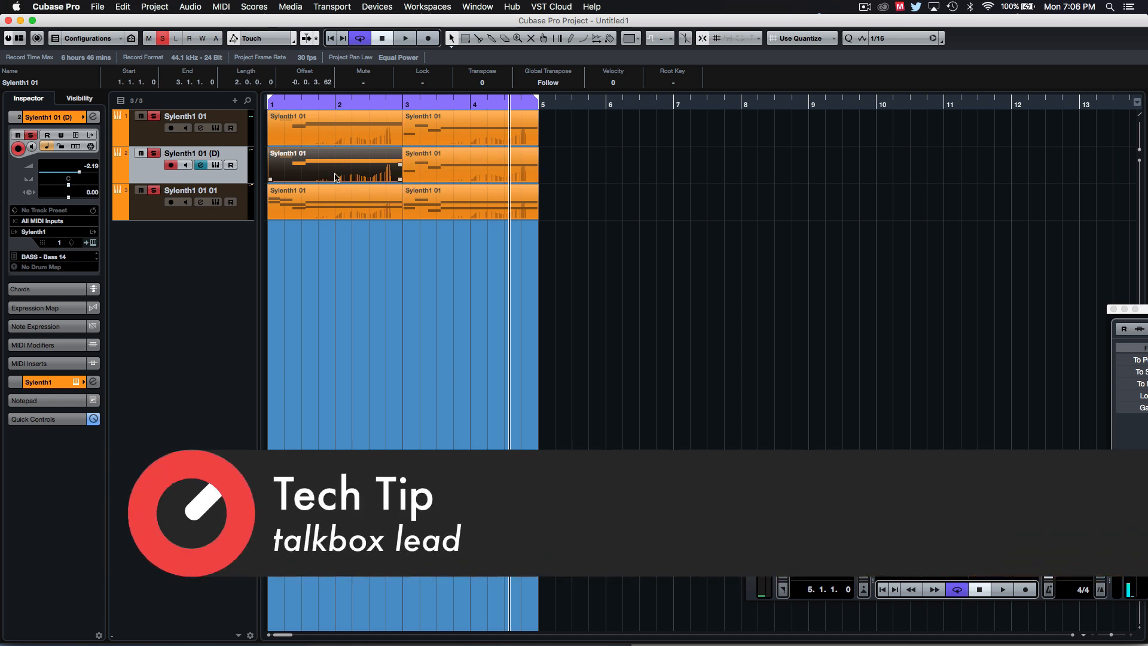
pyautogui.click(390, 345)
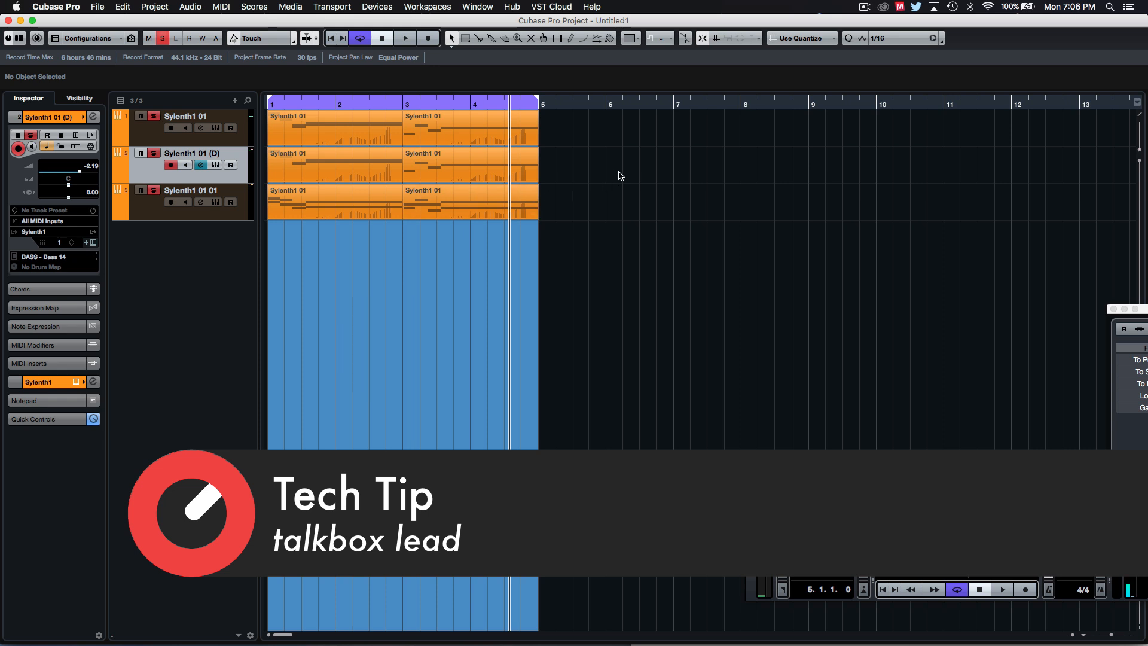
pyautogui.moveTo(617, 172); pyautogui.dragTo(215, 165)
pyautogui.click(410, 285)
pyautogui.click(407, 333)
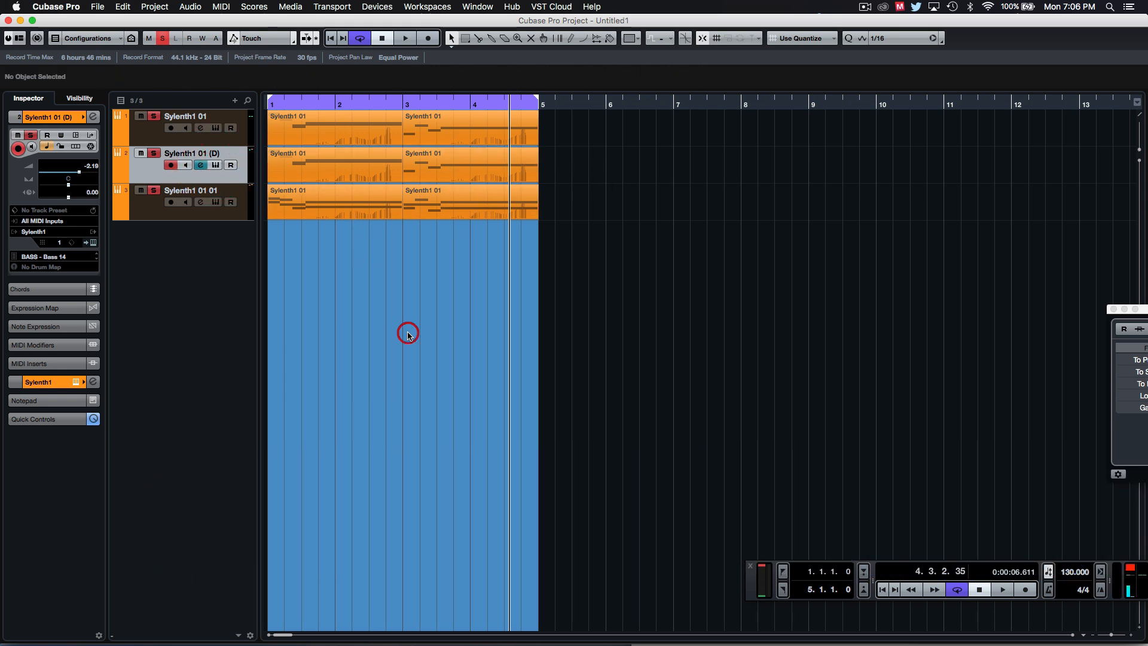
# - Open the channel settings of track Sylenth1 01 (D) and the editor of its first Guitar Rig 5 insert
pyautogui.click(93, 116)
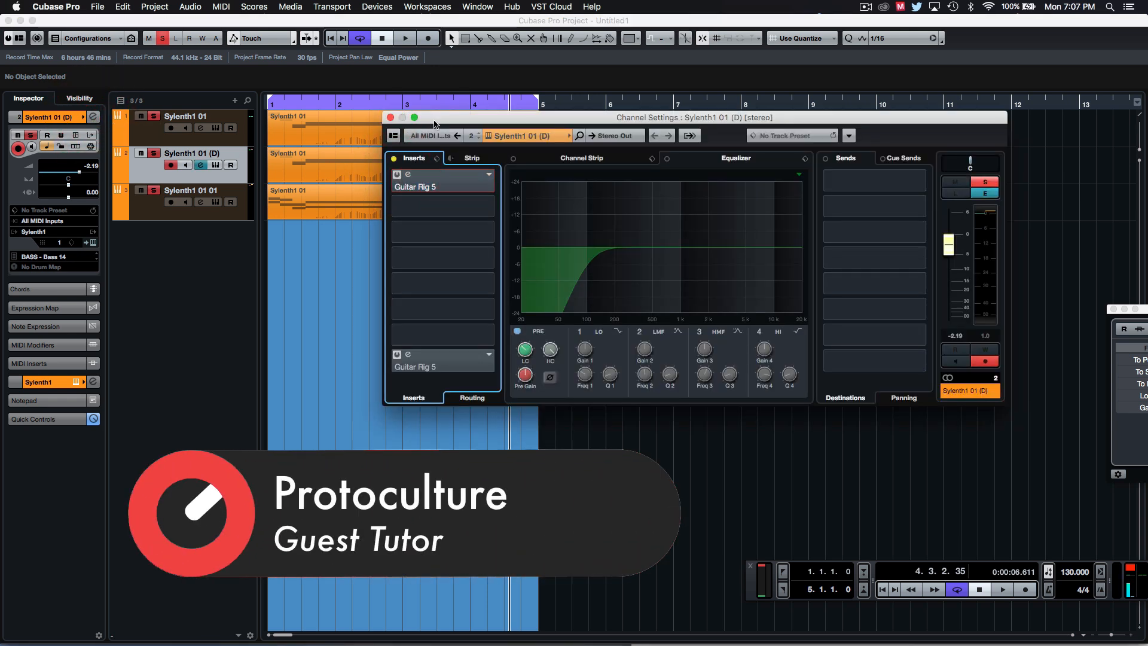
pyautogui.moveTo(434, 122); pyautogui.dragTo(609, 163)
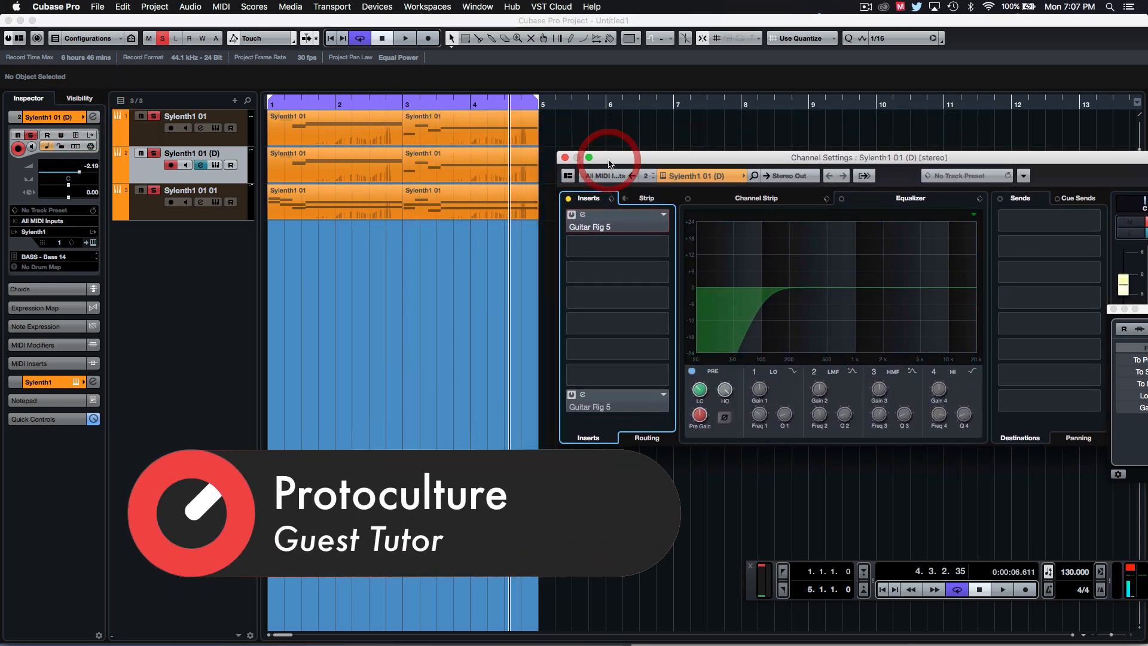
pyautogui.click(572, 215)
pyautogui.click(582, 214)
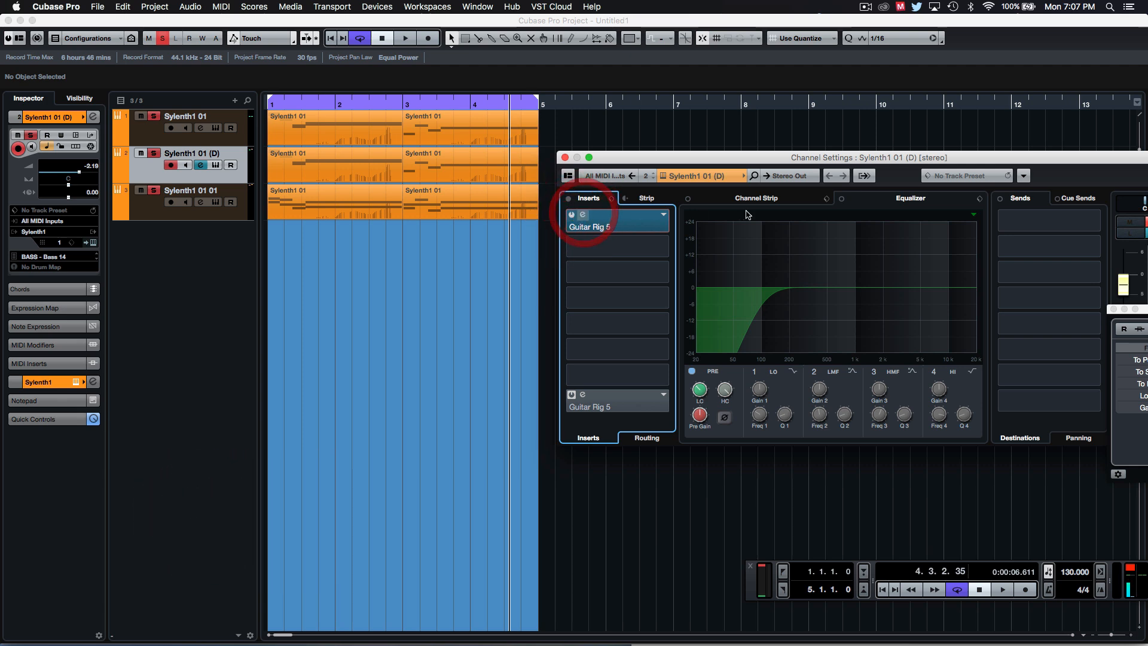
pyautogui.moveTo(654, 69); pyautogui.dragTo(607, 54)
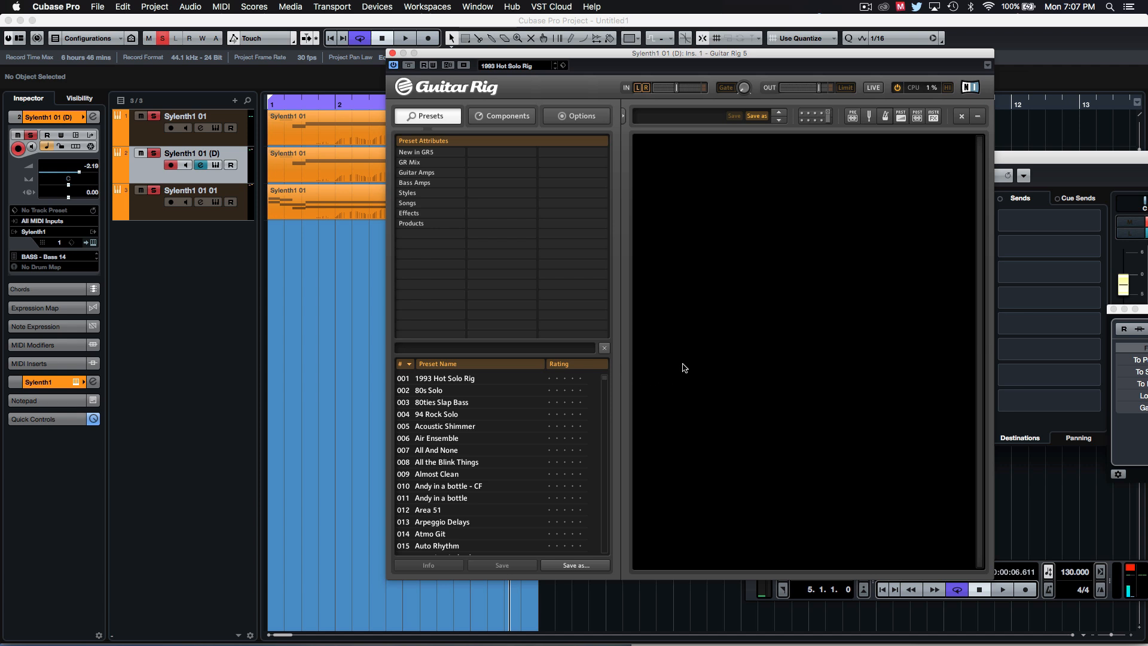
pyautogui.moveTo(601, 54); pyautogui.dragTo(636, 141)
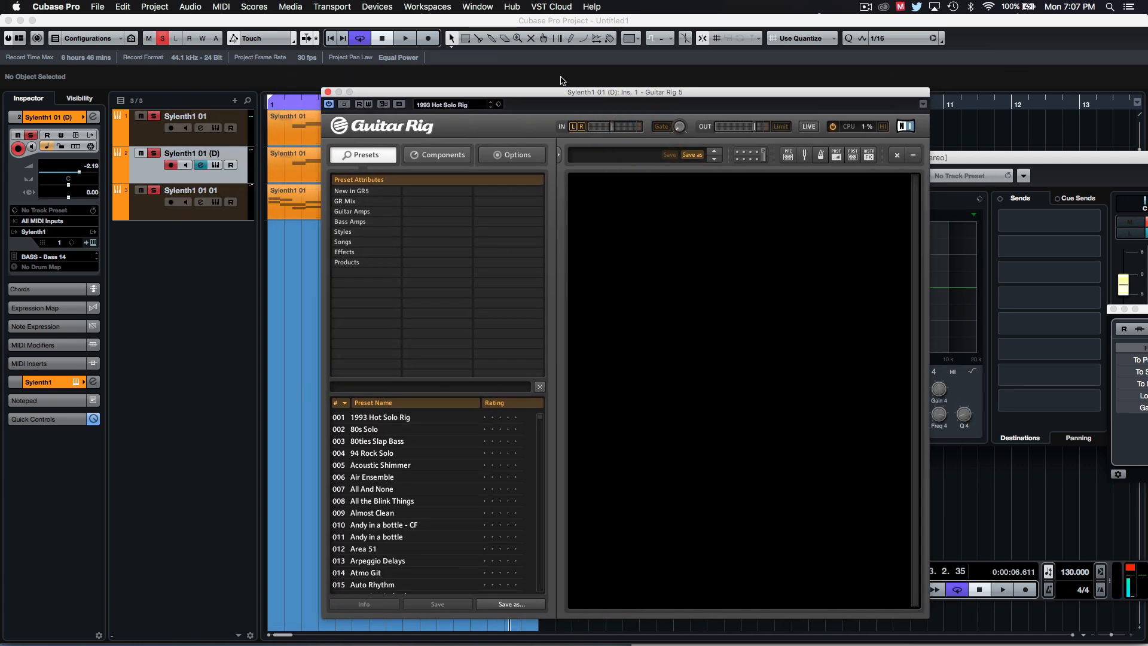
pyautogui.moveTo(562, 91); pyautogui.dragTo(649, 54)
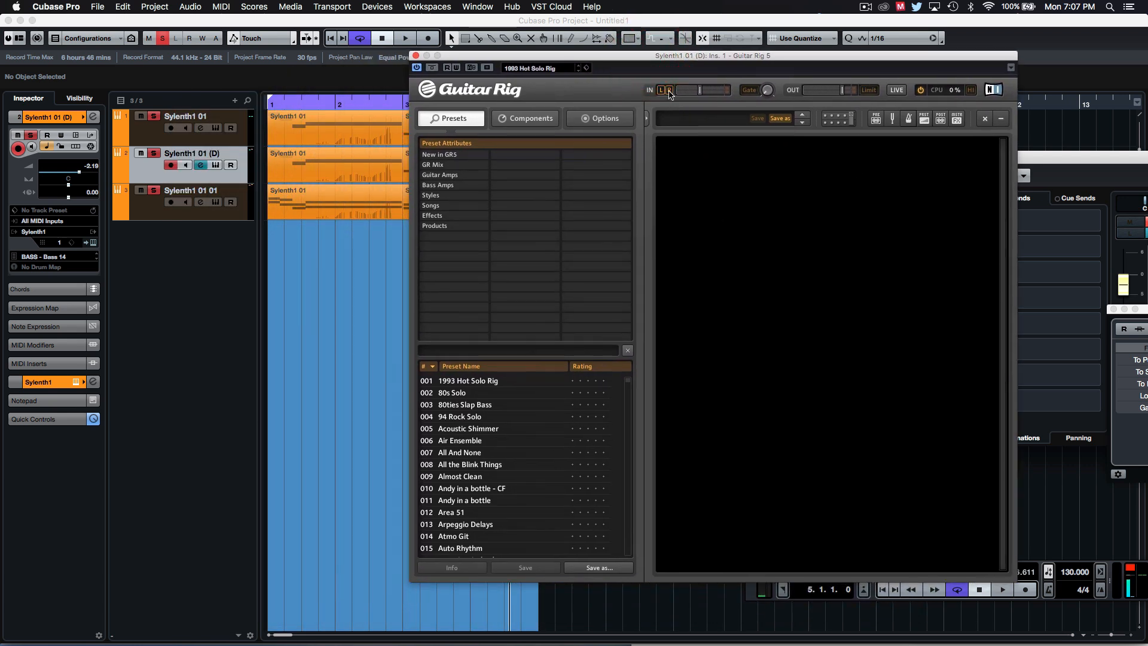
# - Switch Guitar Rig's right input channel off and back on
pyautogui.click(669, 91)
pyautogui.click(533, 92)
pyautogui.moveTo(679, 60); pyautogui.dragTo(559, 50)
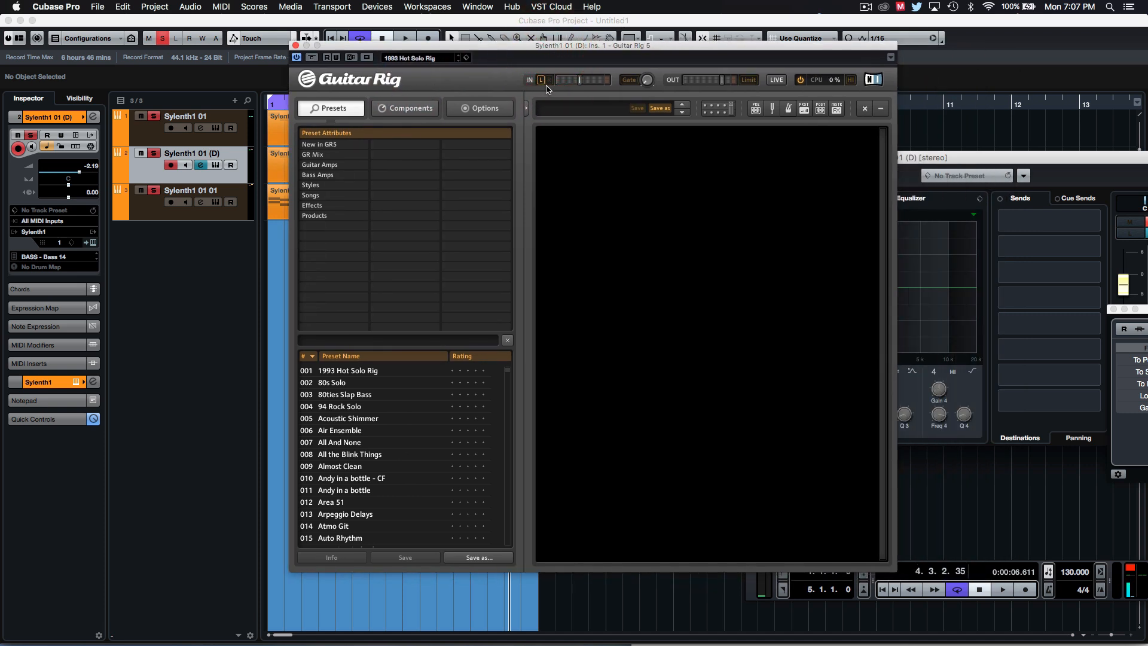
pyautogui.click(549, 80)
pyautogui.moveTo(578, 49); pyautogui.dragTo(644, 77)
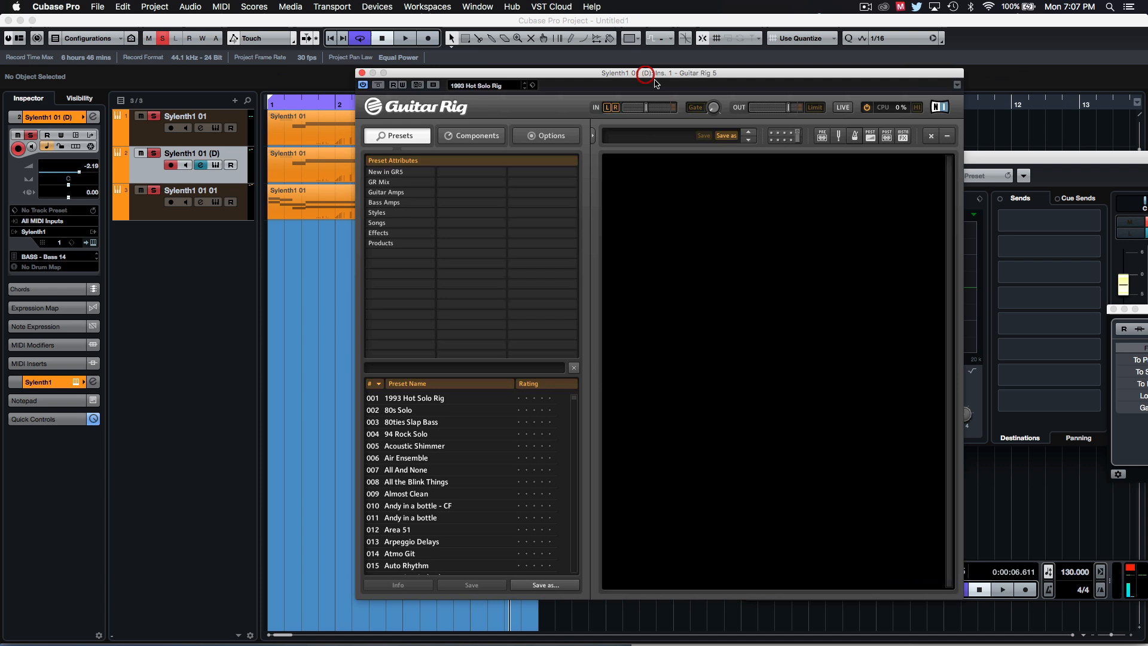
pyautogui.click(696, 111)
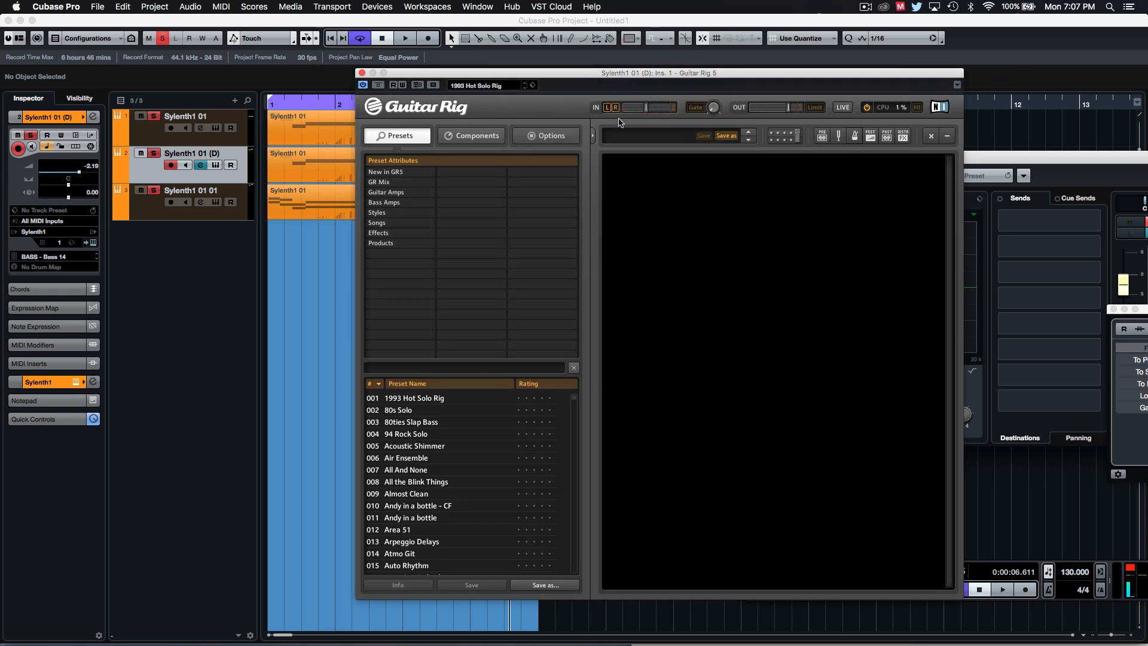
pyautogui.rightClick(543, 101)
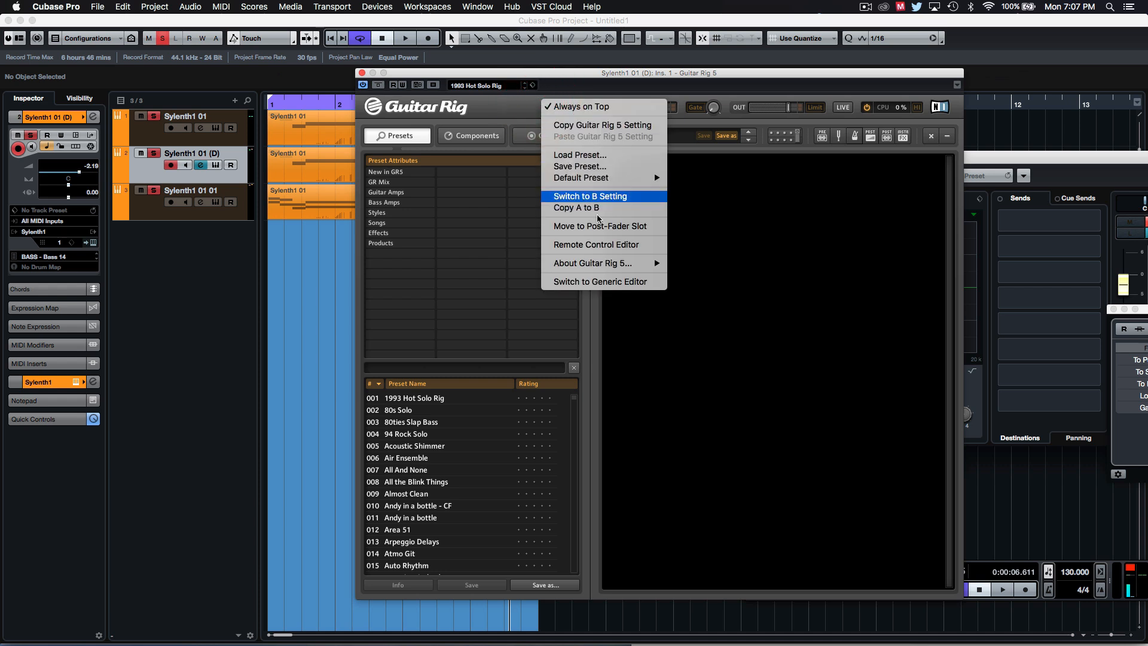
pyautogui.click(773, 305)
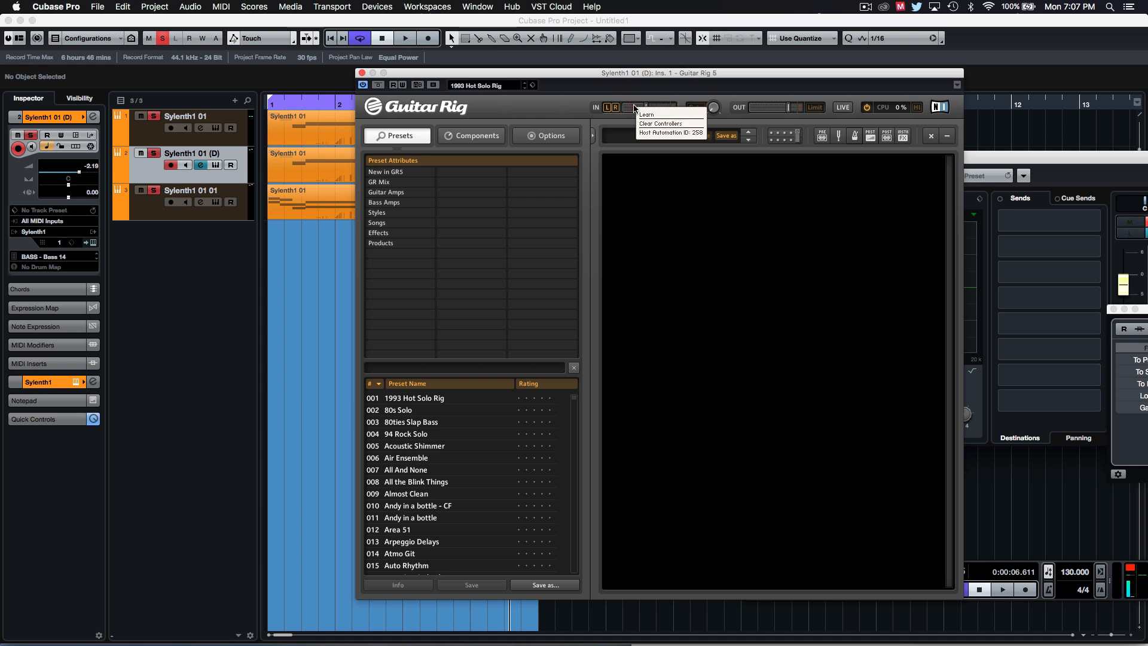
pyautogui.rightClick(607, 108)
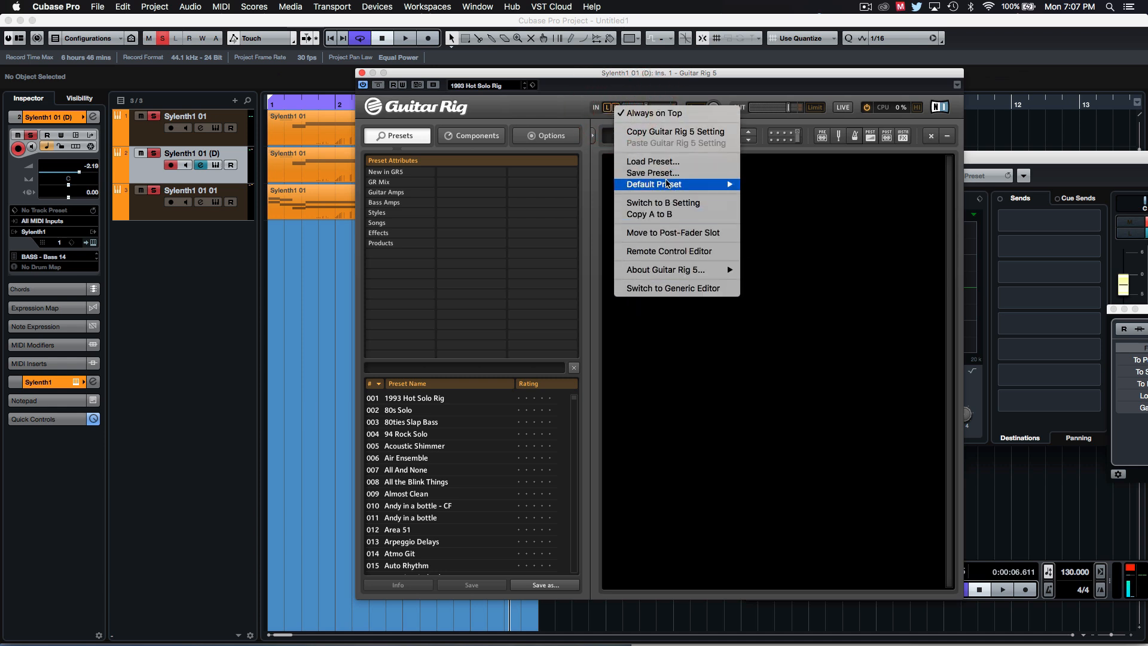
pyautogui.moveTo(667, 185)
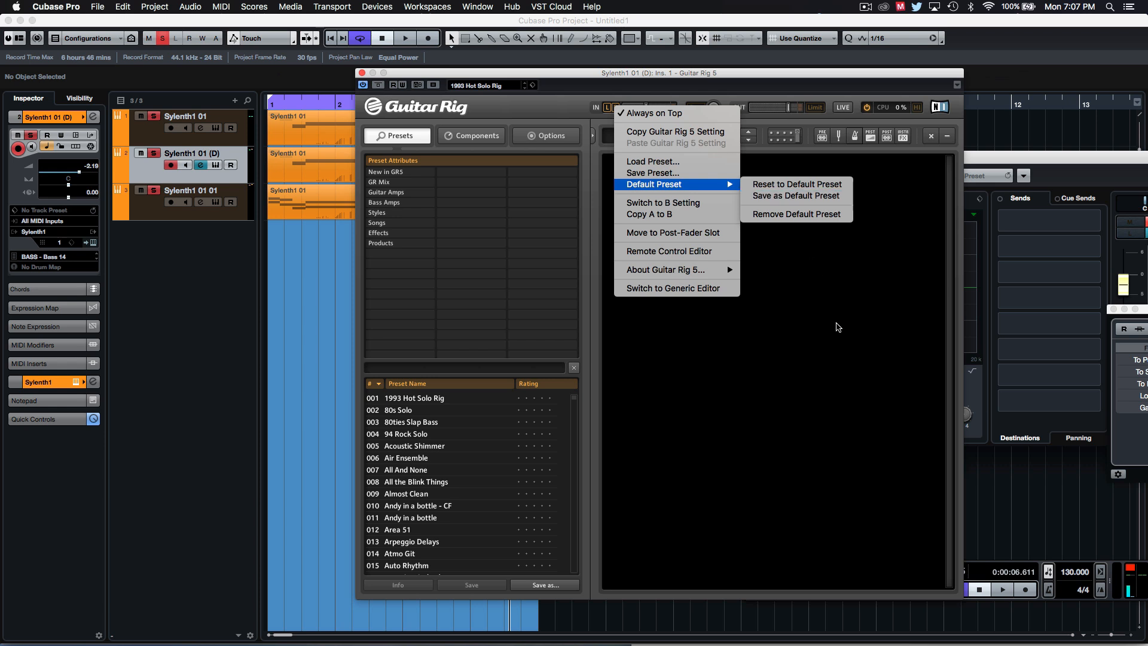
pyautogui.click(837, 324)
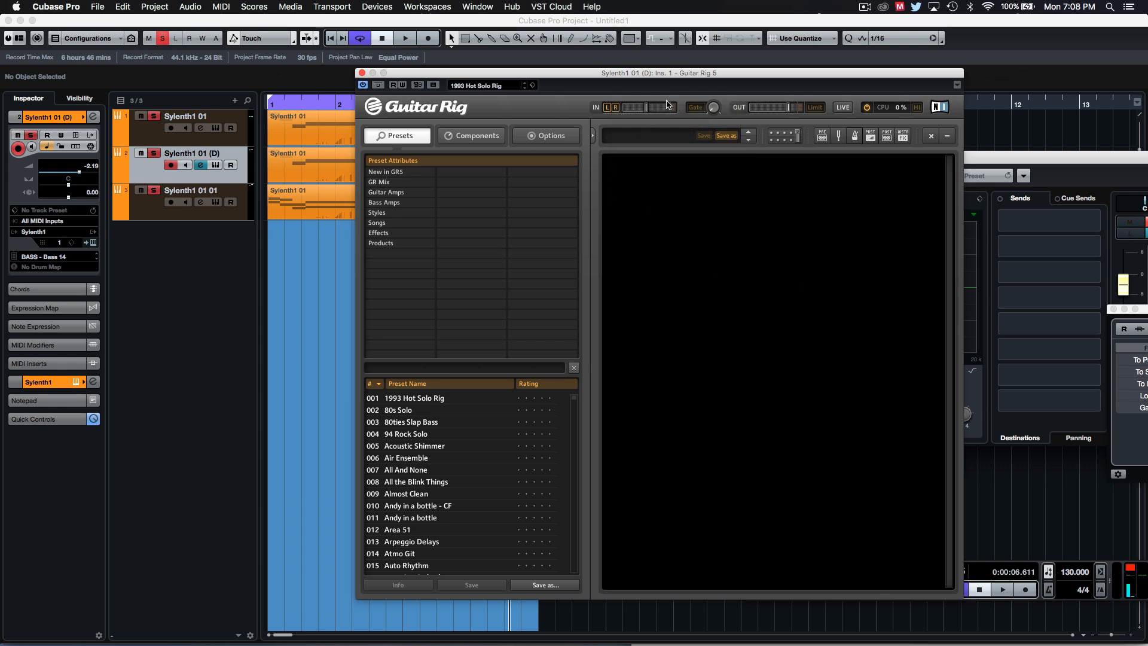
# - Close the Guitar Rig 5 editor and return to the project arrangement
pyautogui.click(313, 226)
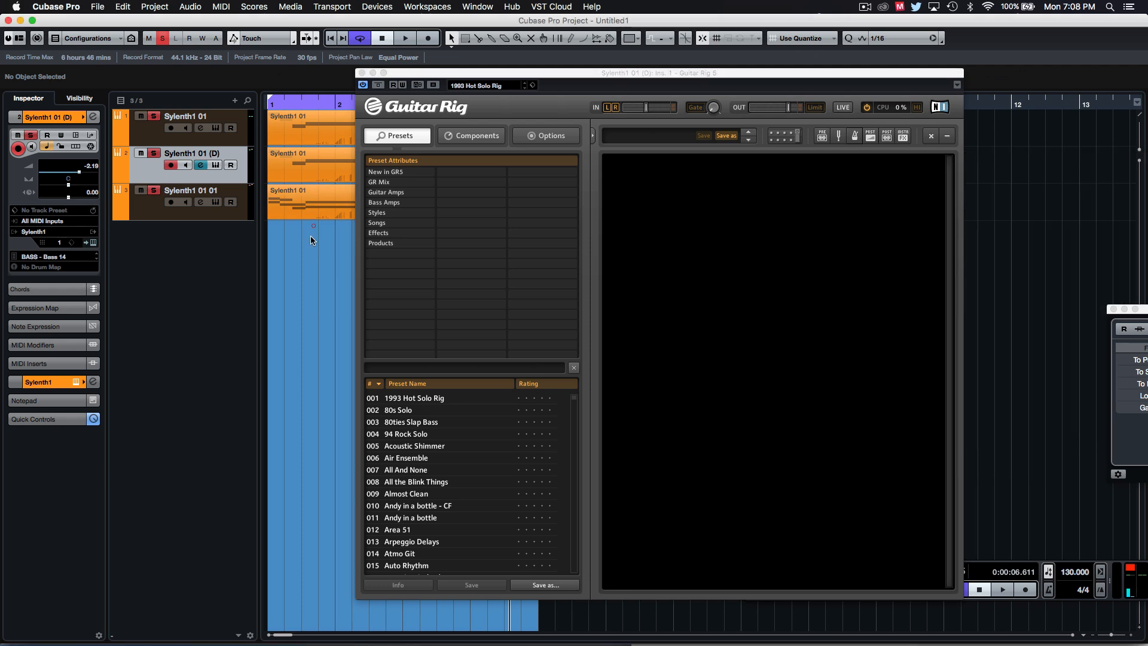
pyautogui.click(363, 72)
pyautogui.click(382, 288)
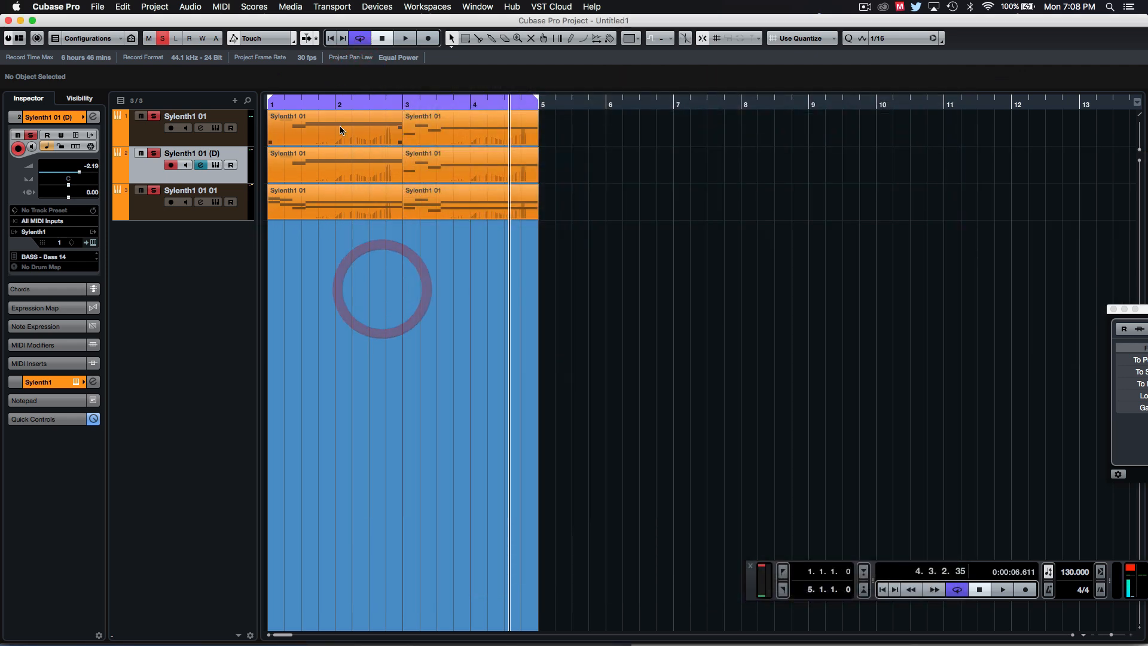
# - Play the three Sylenth1 tracks together from the start of the project
pyautogui.press('.')
pyautogui.click(103, 104)
pyautogui.press('g')
pyautogui.press('g')
pyautogui.press('g')
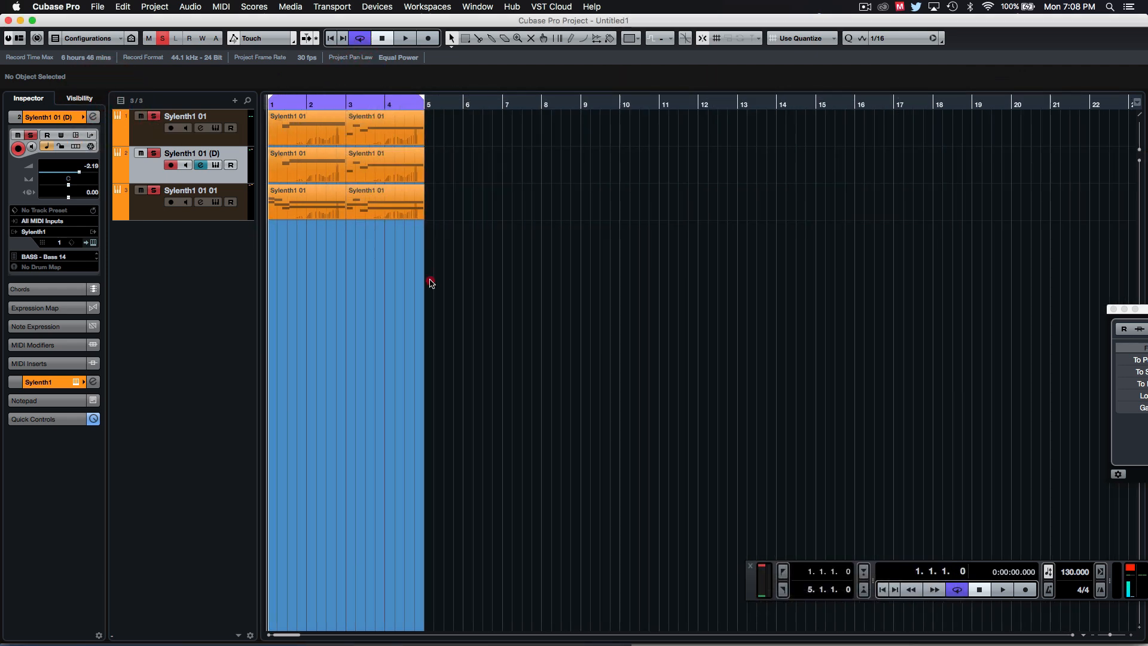
pyautogui.click(430, 279)
pyautogui.press('h')
pyautogui.press('h')
pyautogui.press('h')
pyautogui.press('h')
pyautogui.press('h')
pyautogui.press('h')
pyautogui.press('space')
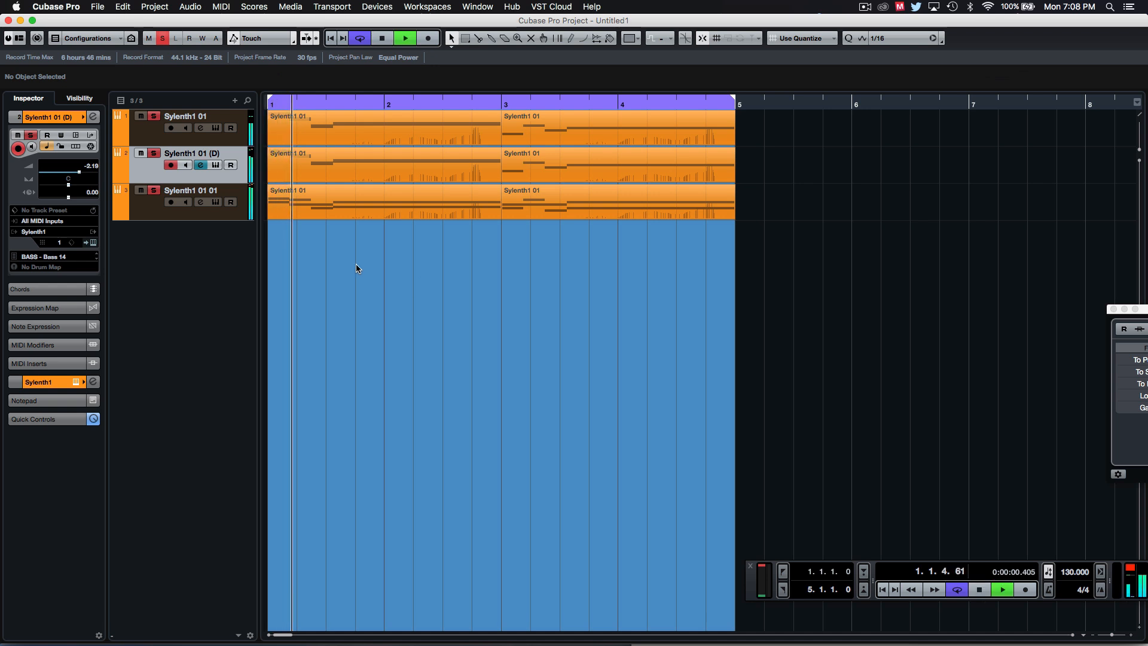
pyautogui.click(414, 304)
pyautogui.click(407, 296)
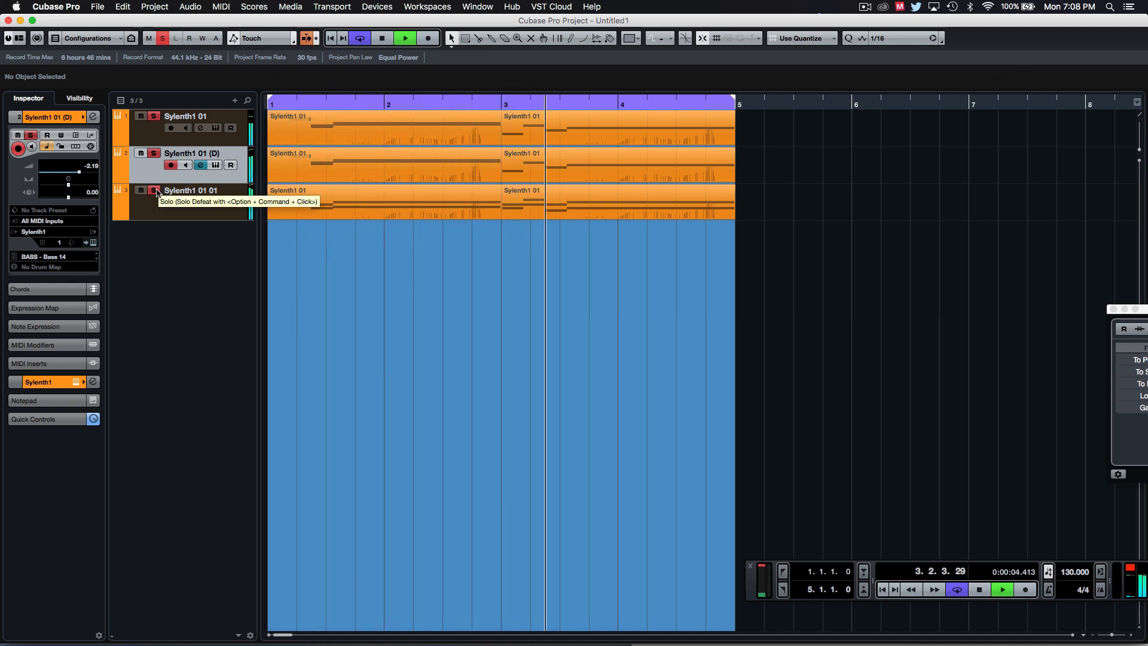
# - Expand the Quick Controls for track Sylenth1 01 01 and view those of Sylenth1 01 (D)
pyautogui.click(154, 212)
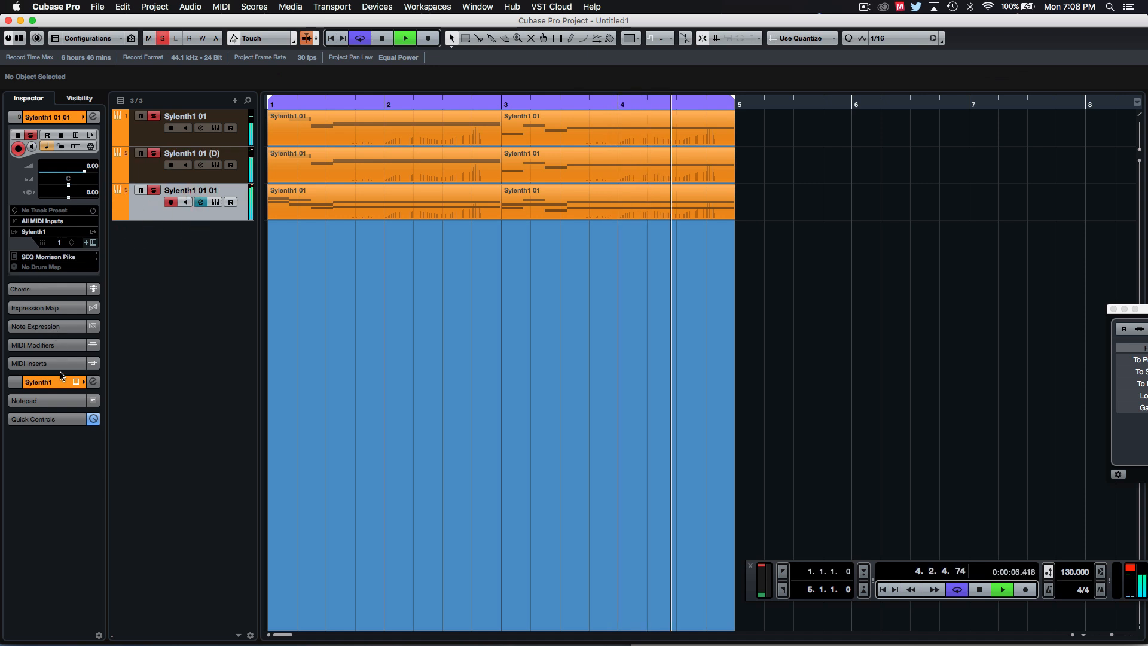
pyautogui.click(47, 426)
pyautogui.click(48, 307)
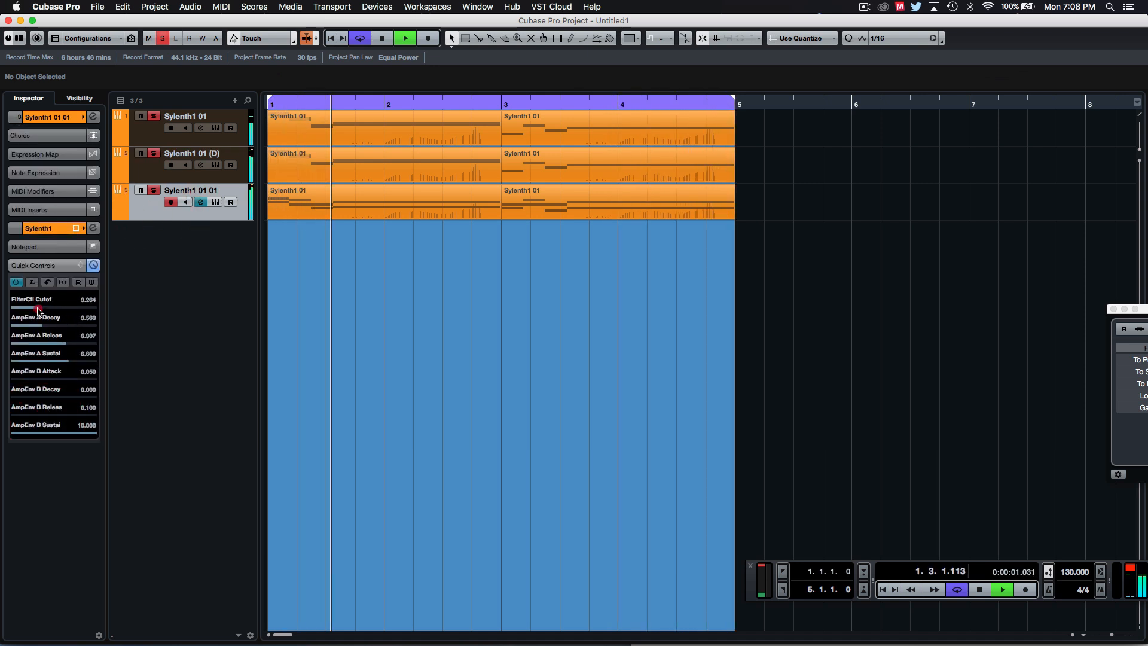
pyautogui.click(153, 173)
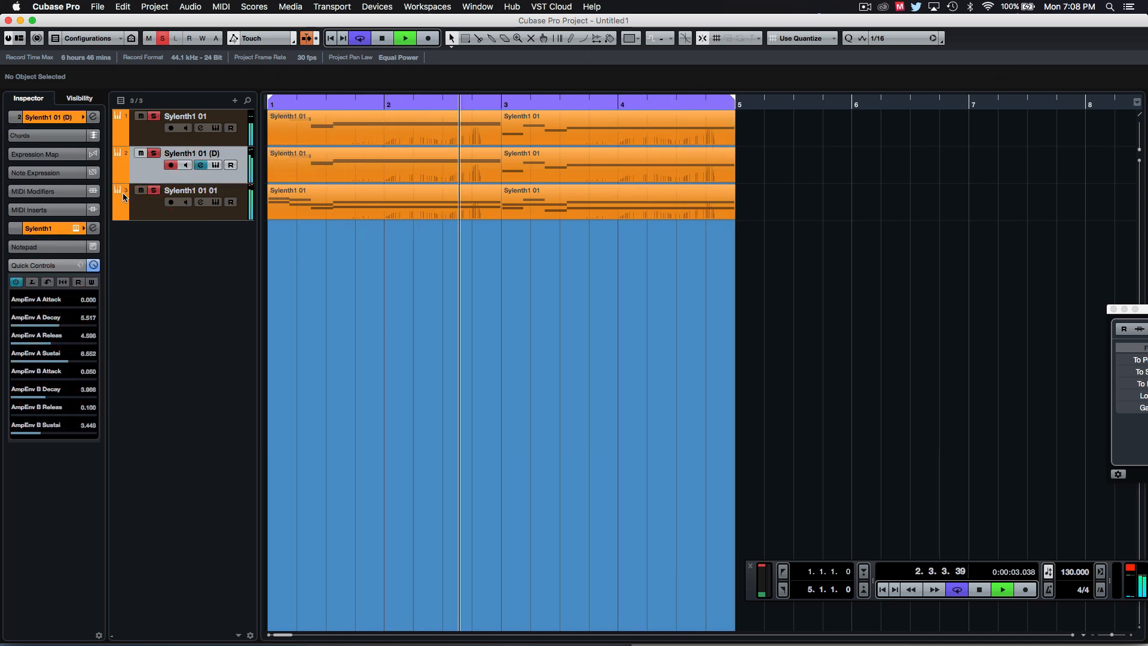
# - Unsolo tracks Sylenth1 01 01 and Sylenth1 01 so only Sylenth1 01 (D) stays soloed, and stop playback
pyautogui.click(154, 190)
pyautogui.click(155, 139)
pyautogui.click(154, 116)
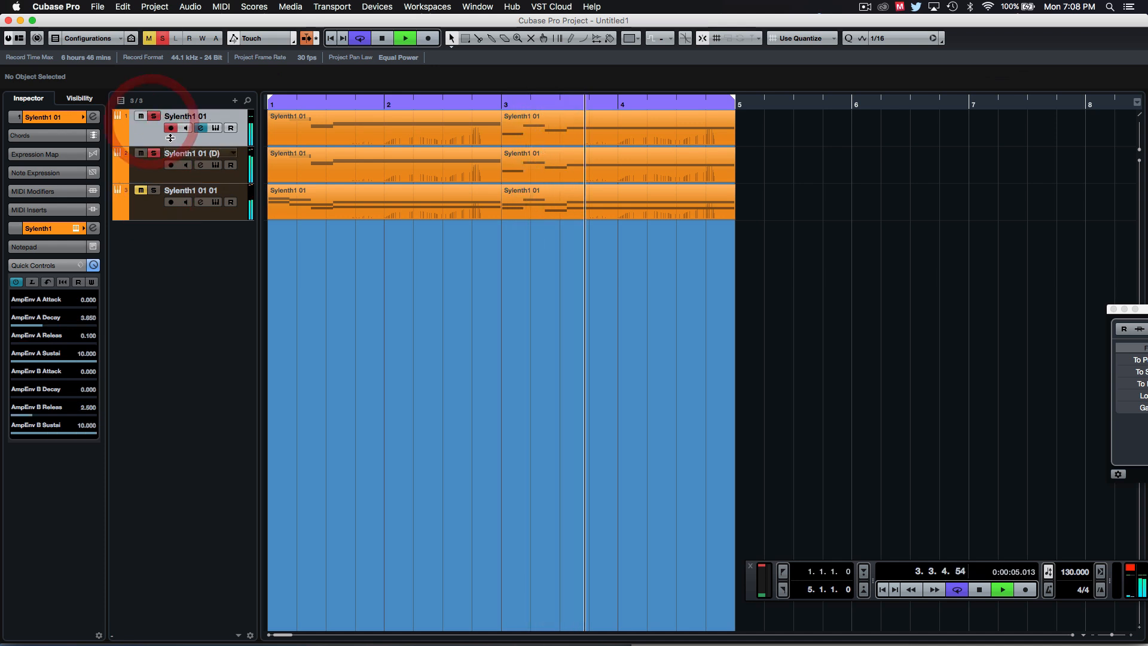
pyautogui.click(392, 287)
pyautogui.press('space')
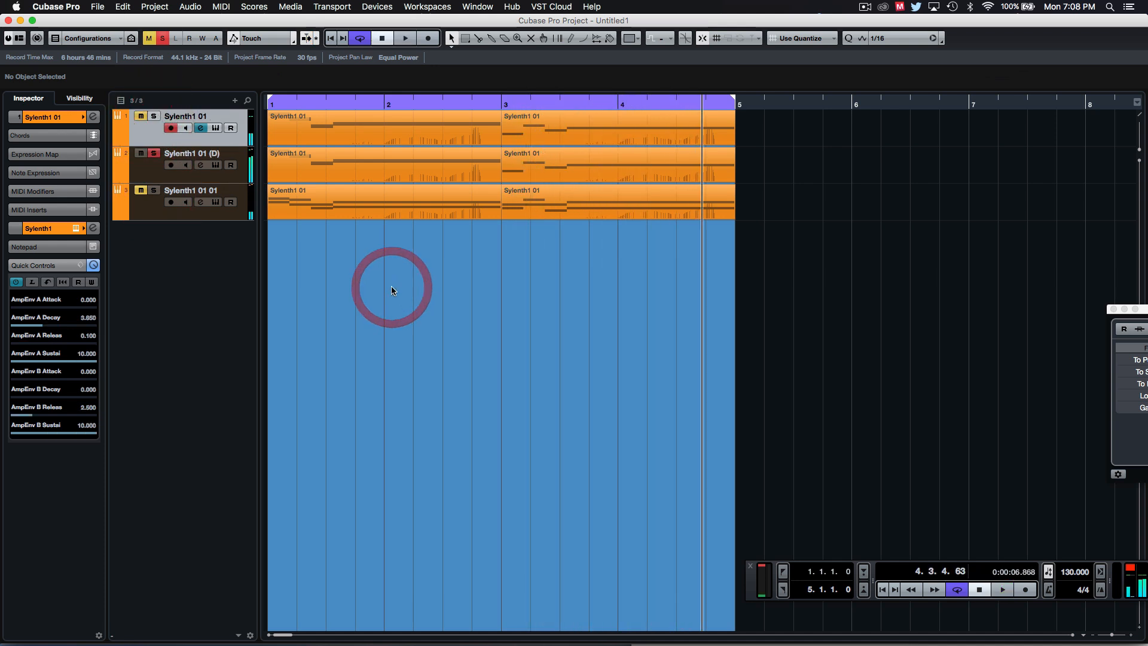
# - Reopen Guitar Rig 5 on Sylenth1 01 (D) and add the Talk Wah filter component to its empty rack
pyautogui.click(199, 167)
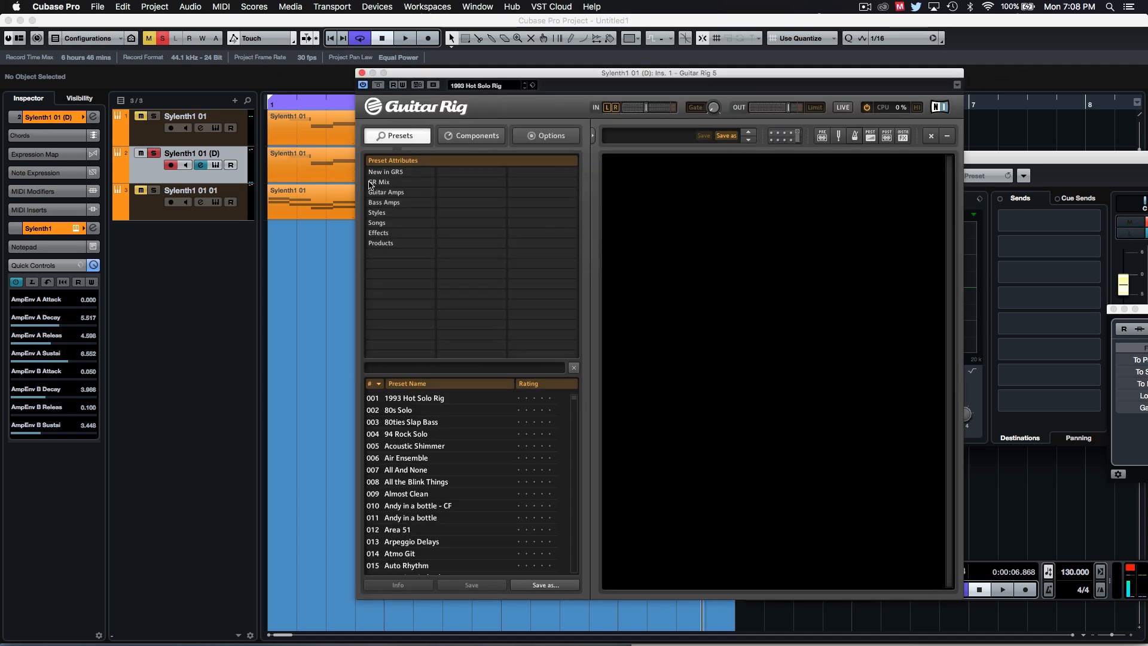
pyautogui.click(472, 135)
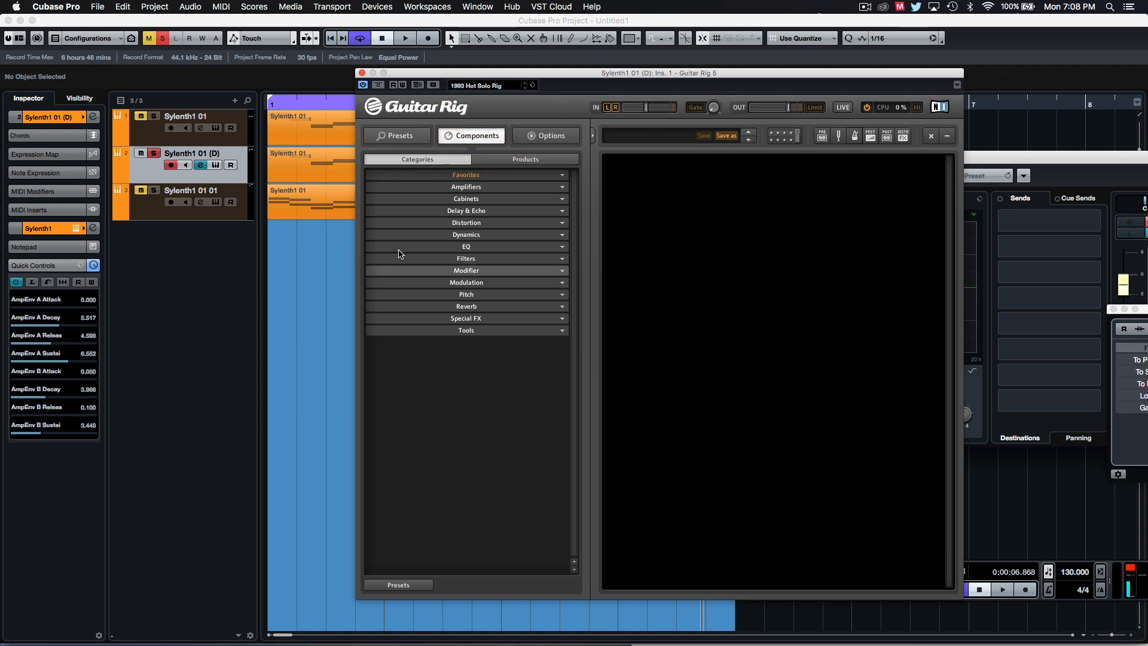
pyautogui.click(430, 259)
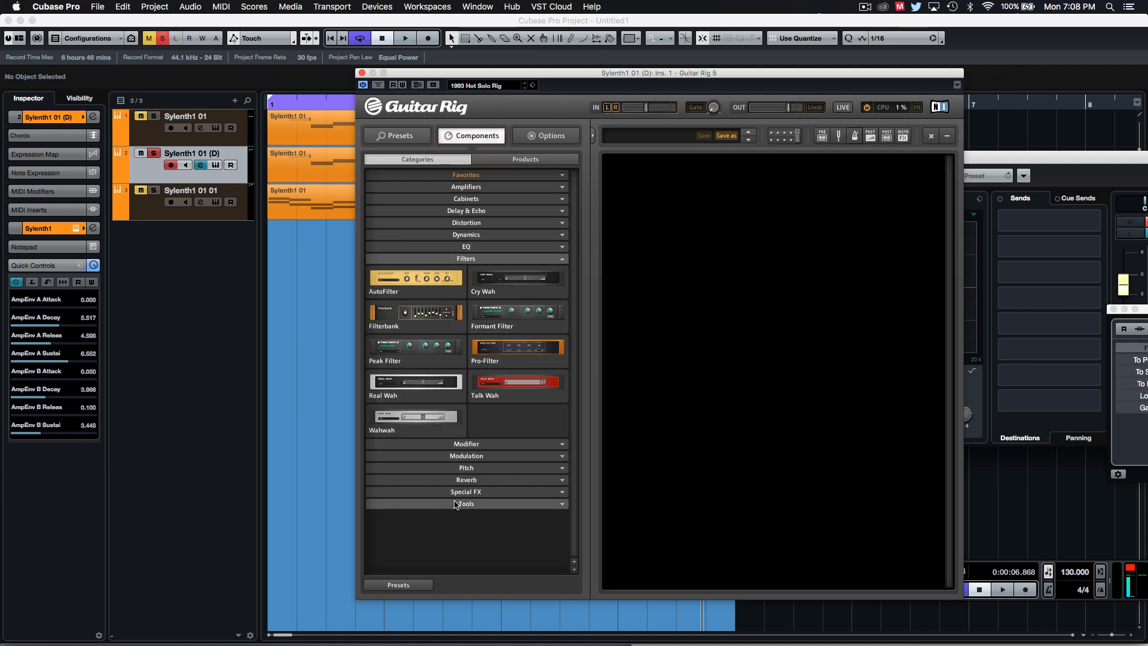
pyautogui.click(516, 388)
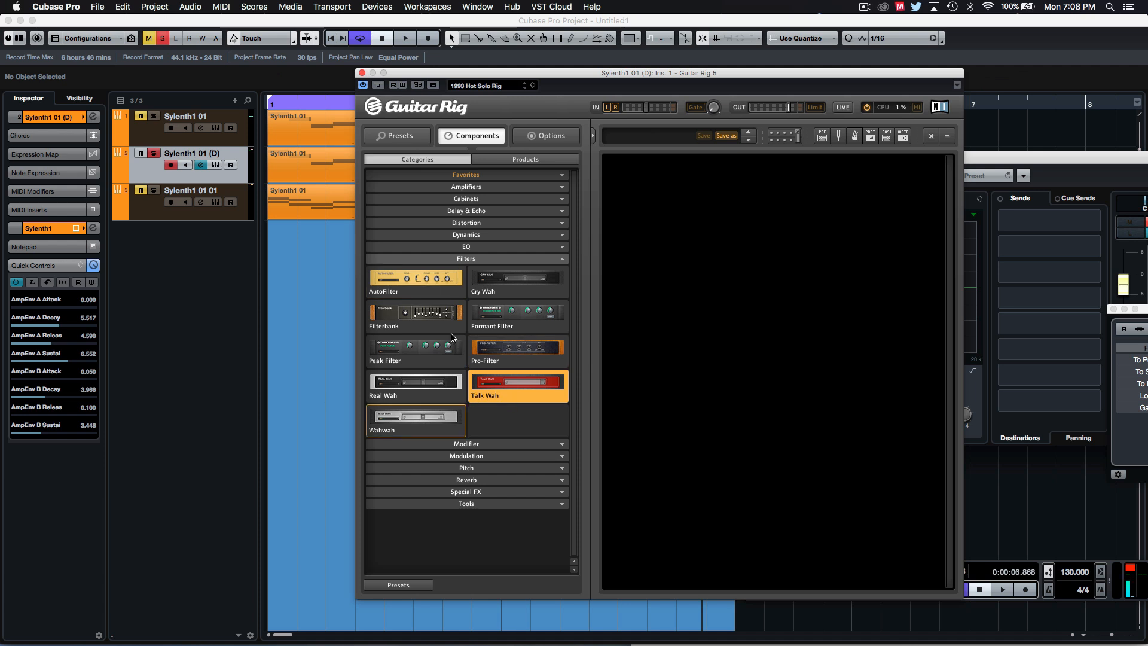
pyautogui.moveTo(525, 397); pyautogui.dragTo(728, 213)
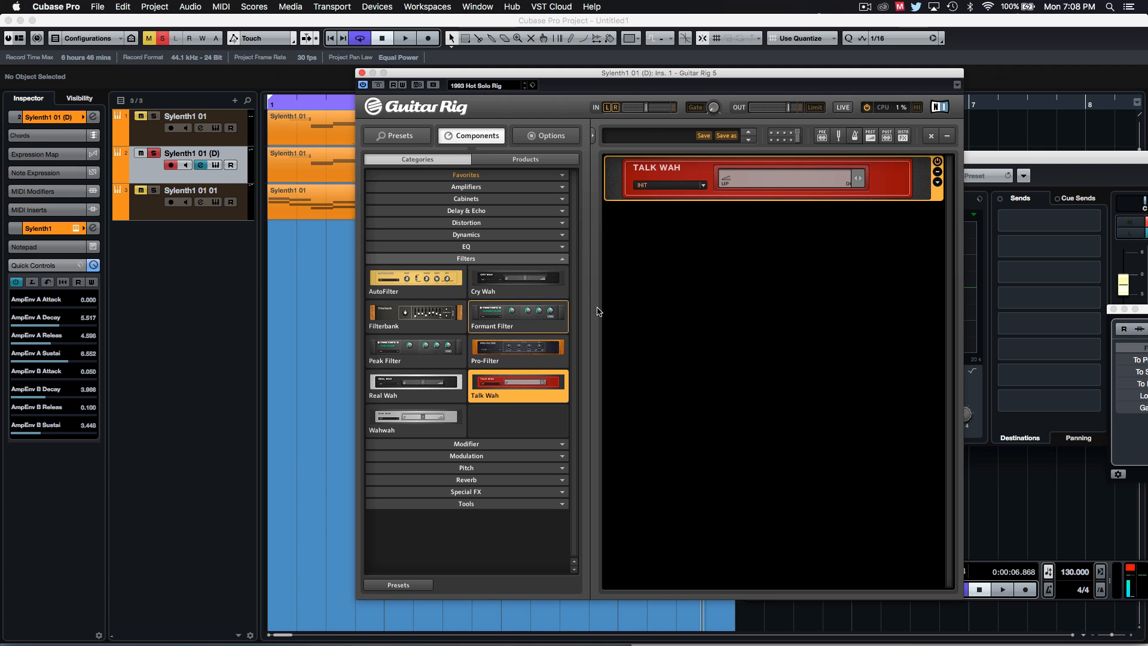
# - Play the track while sweeping the Talk Wah pedal, stop playback, and leave the pedal near its middle
pyautogui.click(909, 272)
pyautogui.moveTo(856, 181); pyautogui.dragTo(823, 187)
pyautogui.press('space')
pyautogui.press('space')
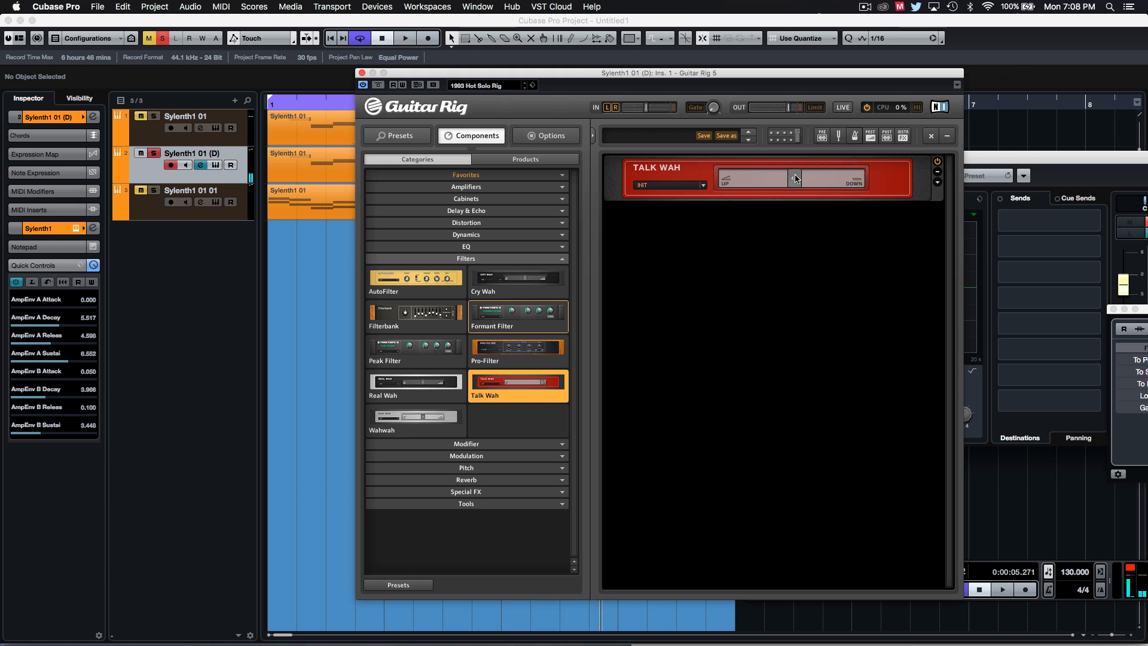
pyautogui.moveTo(795, 177); pyautogui.dragTo(792, 181)
# - Start controller Learn for the Talk Wah pedal slider
pyautogui.rightClick(798, 181)
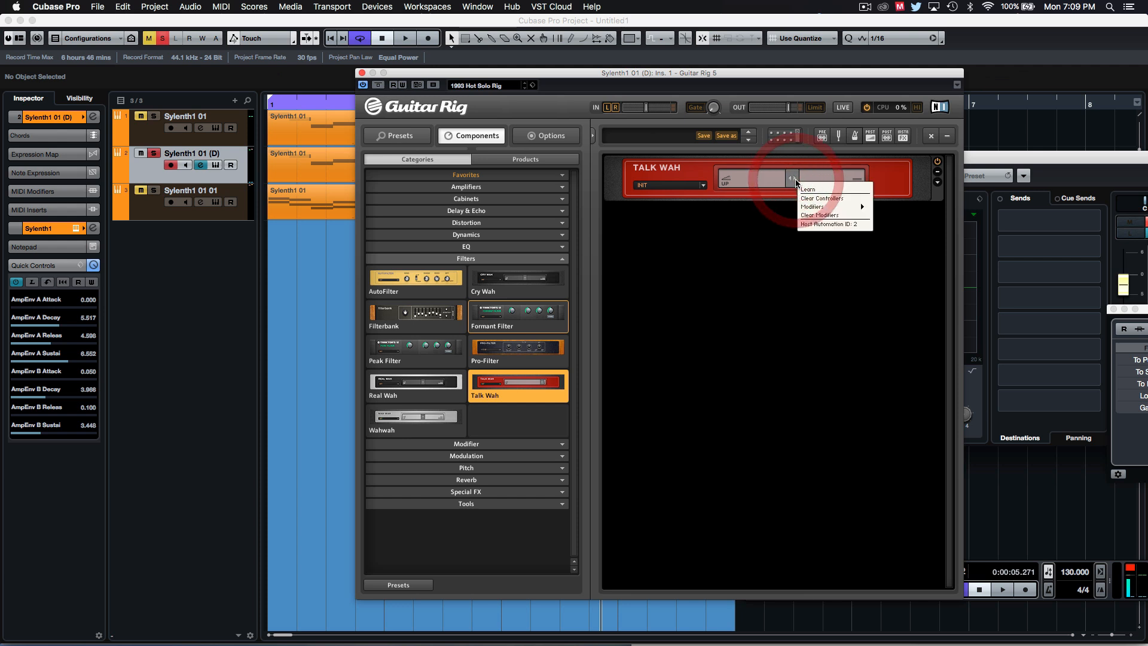
pyautogui.moveTo(816, 208)
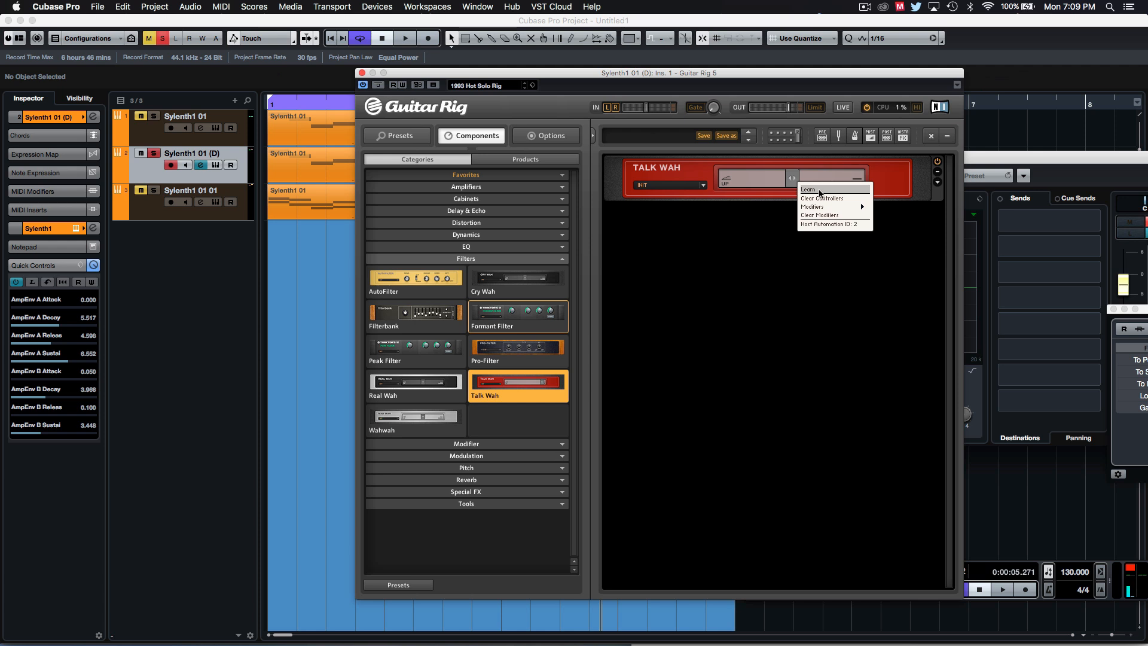
pyautogui.click(820, 189)
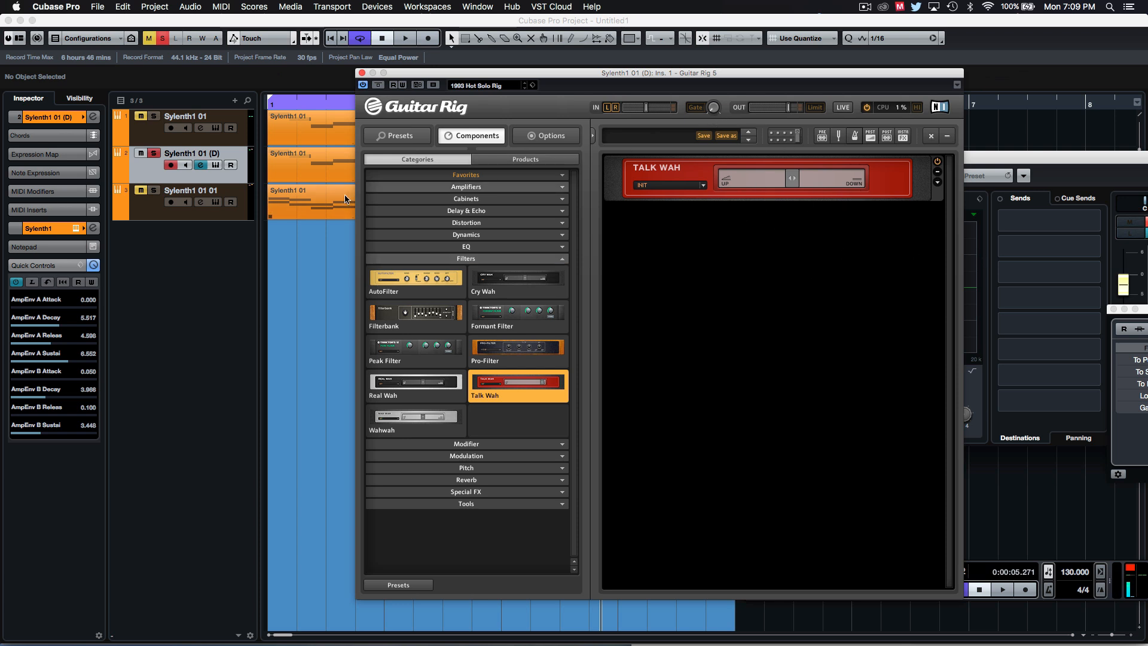
pyautogui.rightClick(789, 171)
pyautogui.click(746, 249)
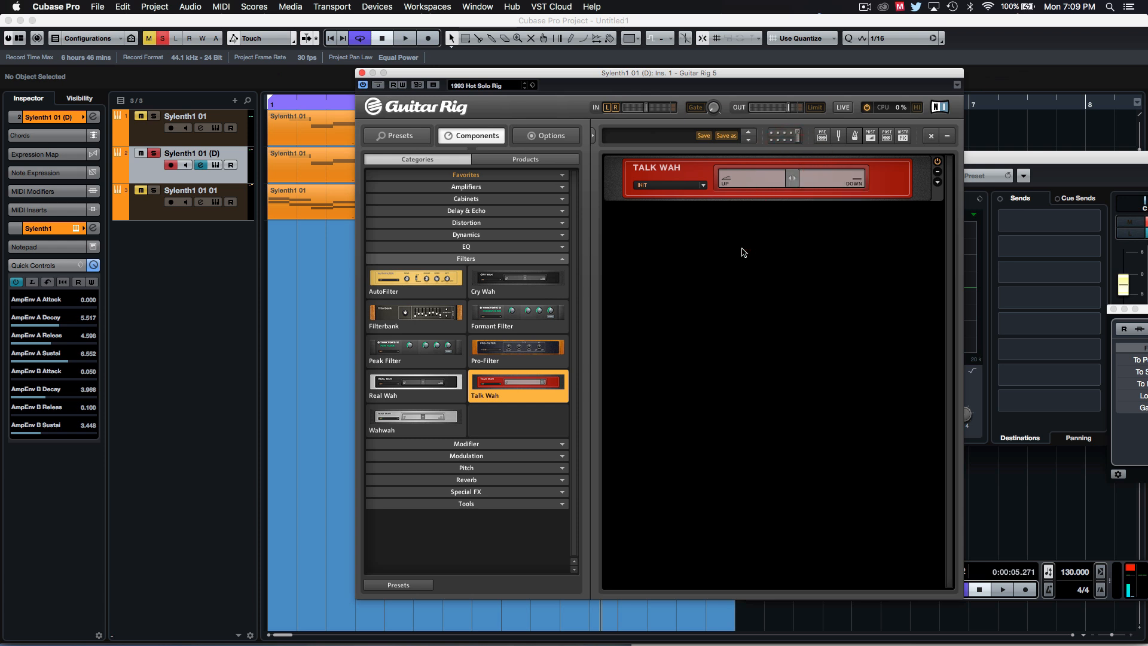
pyautogui.click(225, 367)
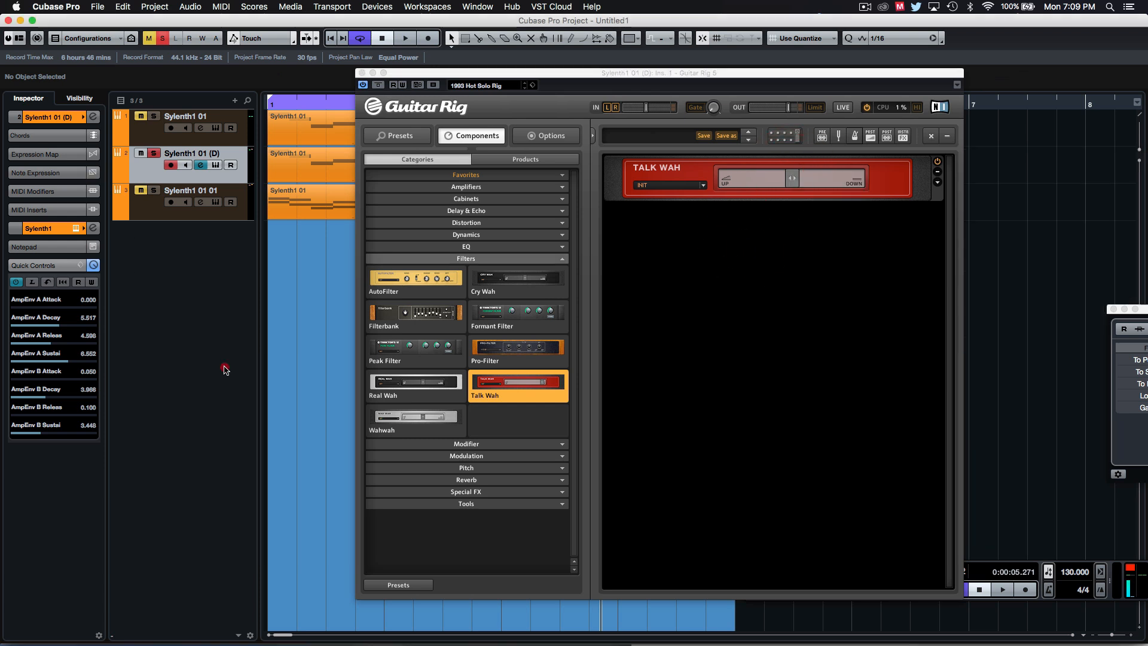
pyautogui.click(42, 300)
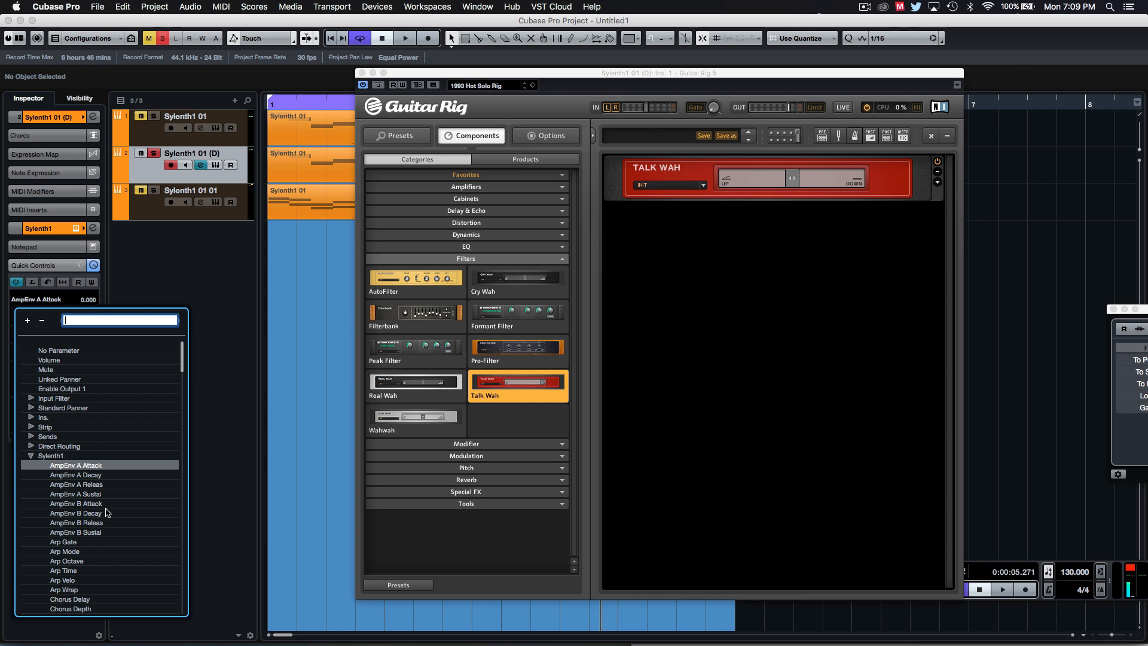
pyautogui.scroll(-5, 107, 513)
pyautogui.scroll(5, 90, 478)
pyautogui.click(32, 457)
pyautogui.click(137, 282)
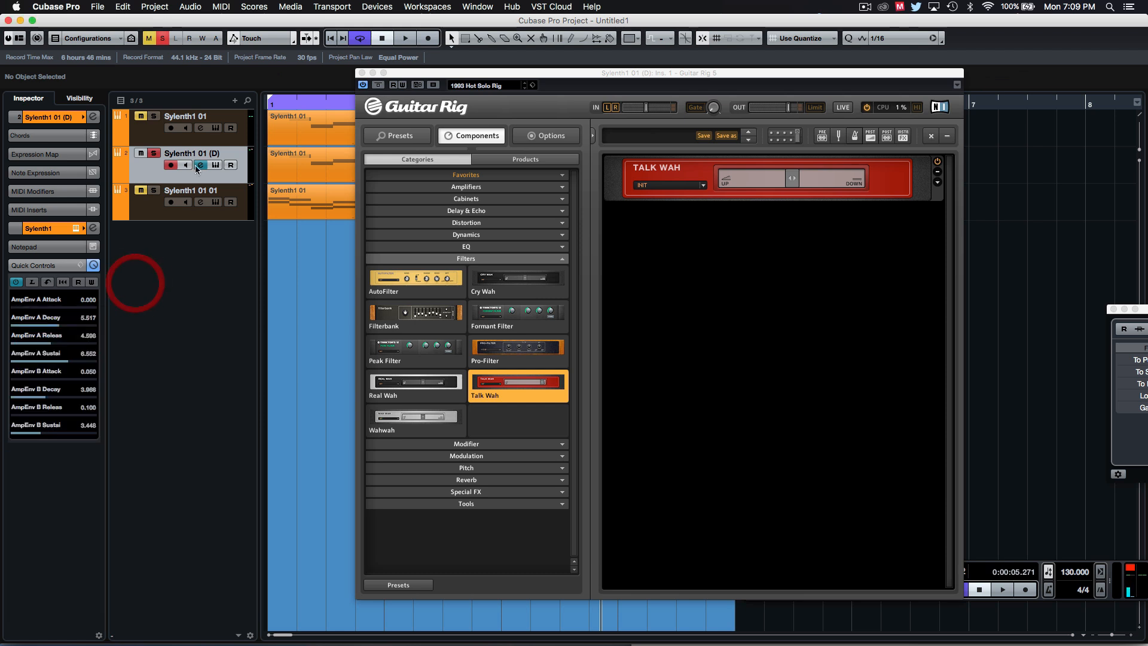
# - Assign the track's first Quick Control to Talk Wah Mouth of Guitar Rig 5 in insert slot 1
pyautogui.click(37, 300)
pyautogui.click(31, 456)
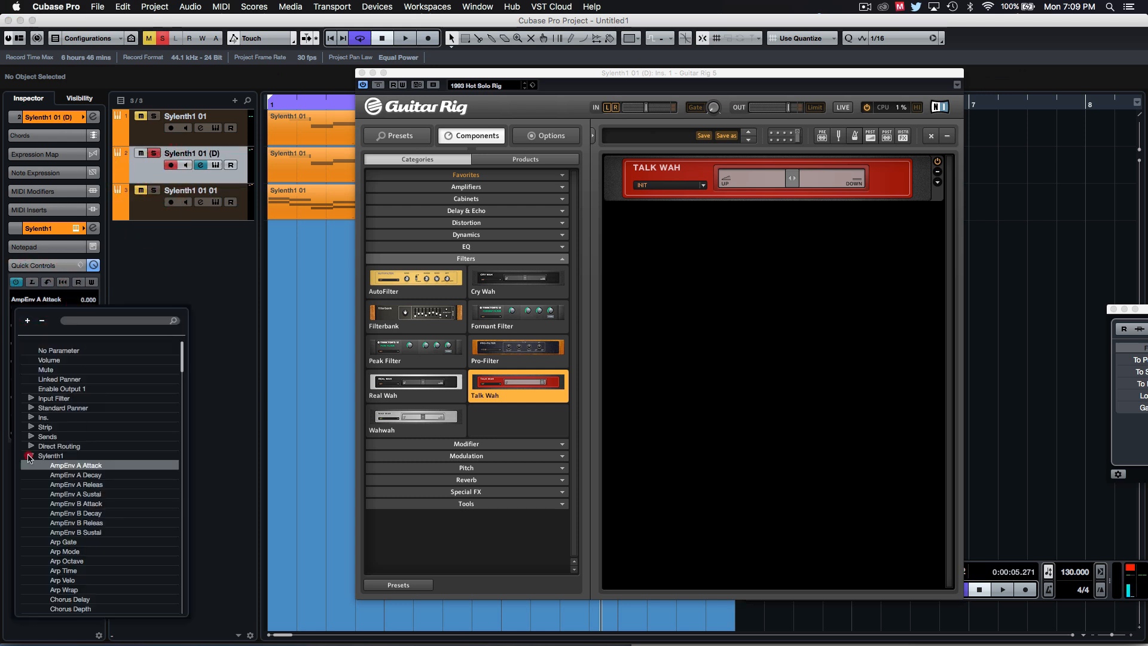
pyautogui.click(29, 417)
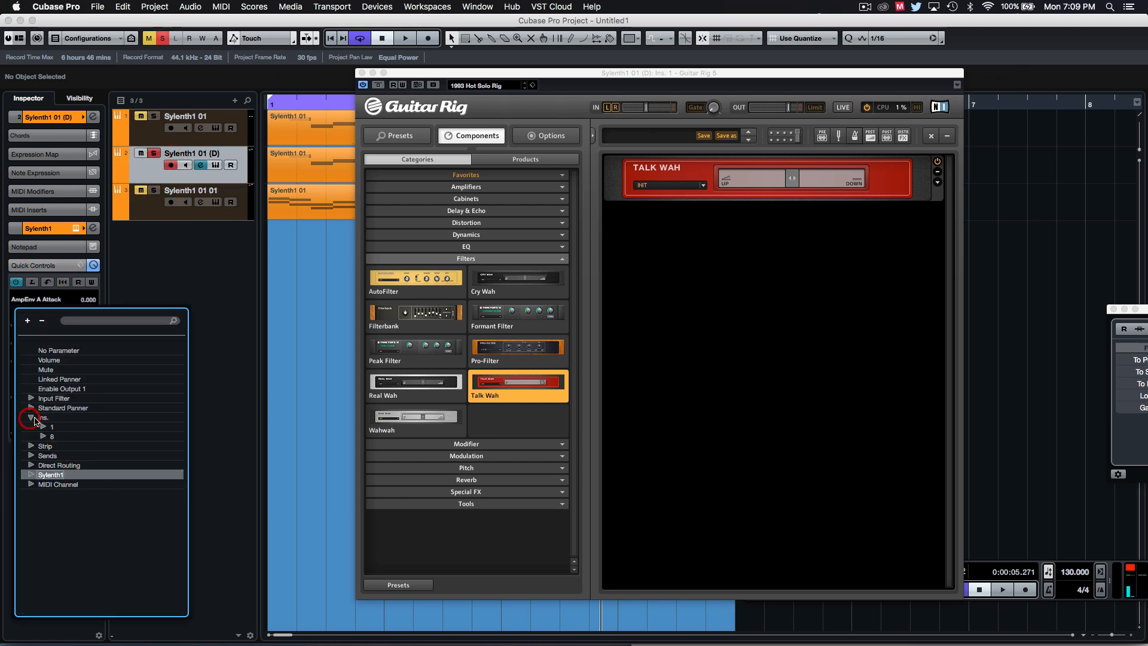
pyautogui.click(43, 426)
pyautogui.click(55, 436)
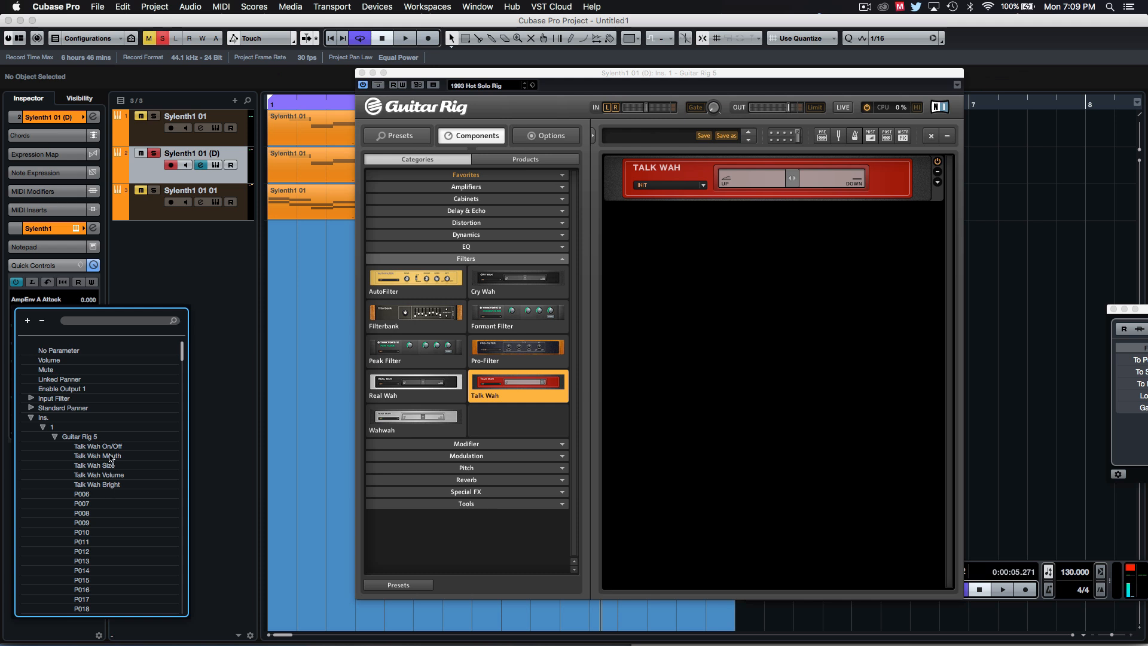
pyautogui.click(98, 455)
# - Test the Talk Wah Mouth assignment by moving its control and the pedal, leaving the pedal near its middle
pyautogui.moveTo(37, 307)
pyautogui.mouseDown()
pyautogui.moveTo(22, 311)
pyautogui.moveTo(82, 313)
pyautogui.moveTo(37, 313)
pyautogui.mouseUp()
pyautogui.click(766, 181)
pyautogui.moveTo(766, 181); pyautogui.dragTo(791, 180)
pyautogui.click(785, 358)
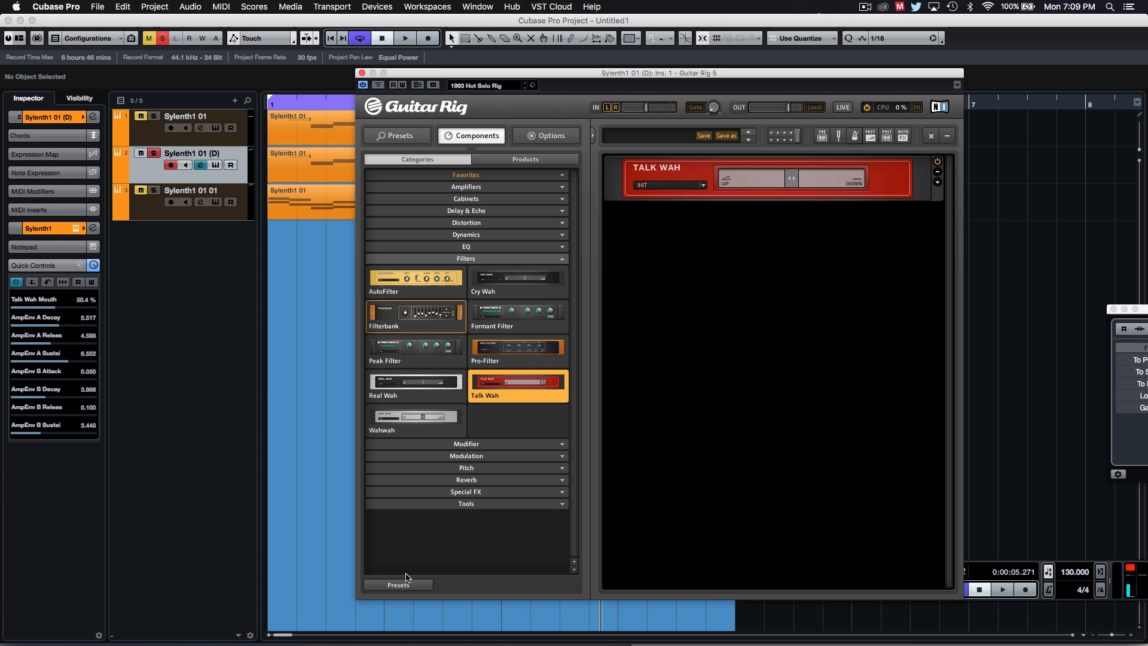
# - Expand the Modifier components and add two LFO modules to the rack below the Talk Wah
pyautogui.click(478, 454)
pyautogui.click(751, 459)
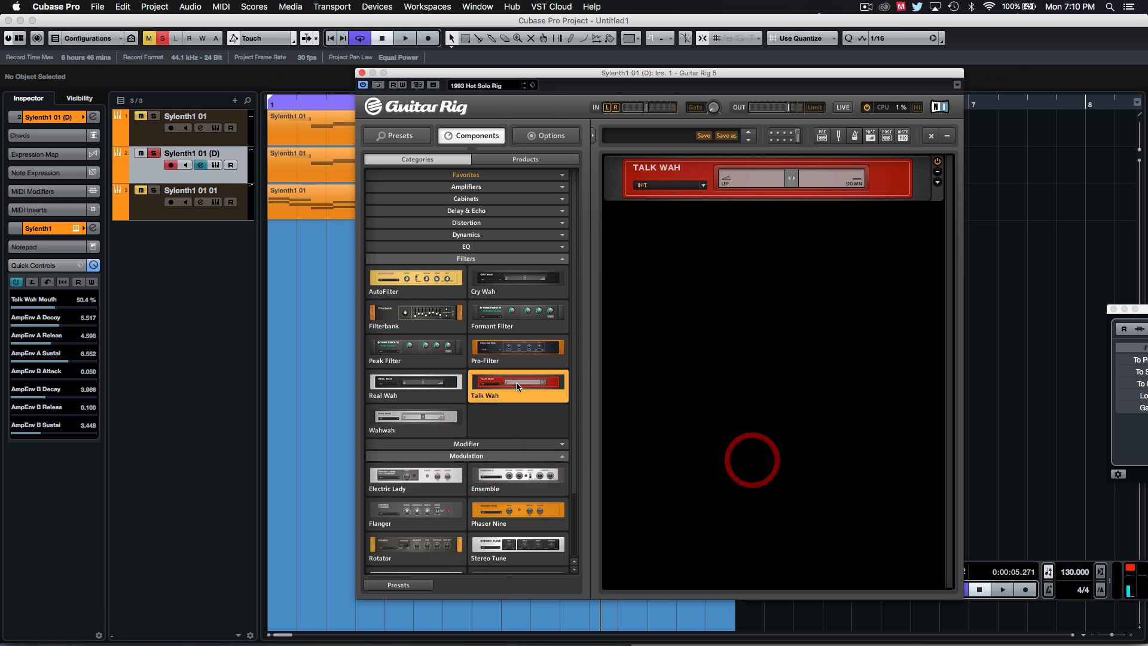
pyautogui.scroll(-3, 515, 440)
pyautogui.click(460, 374)
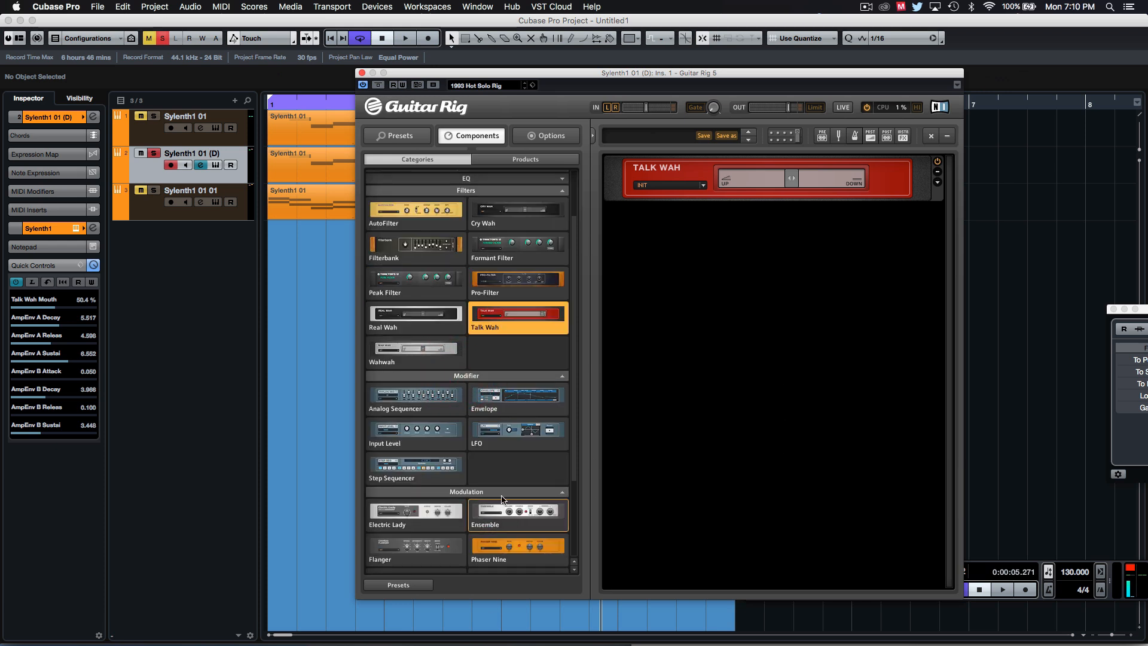
pyautogui.click(482, 491)
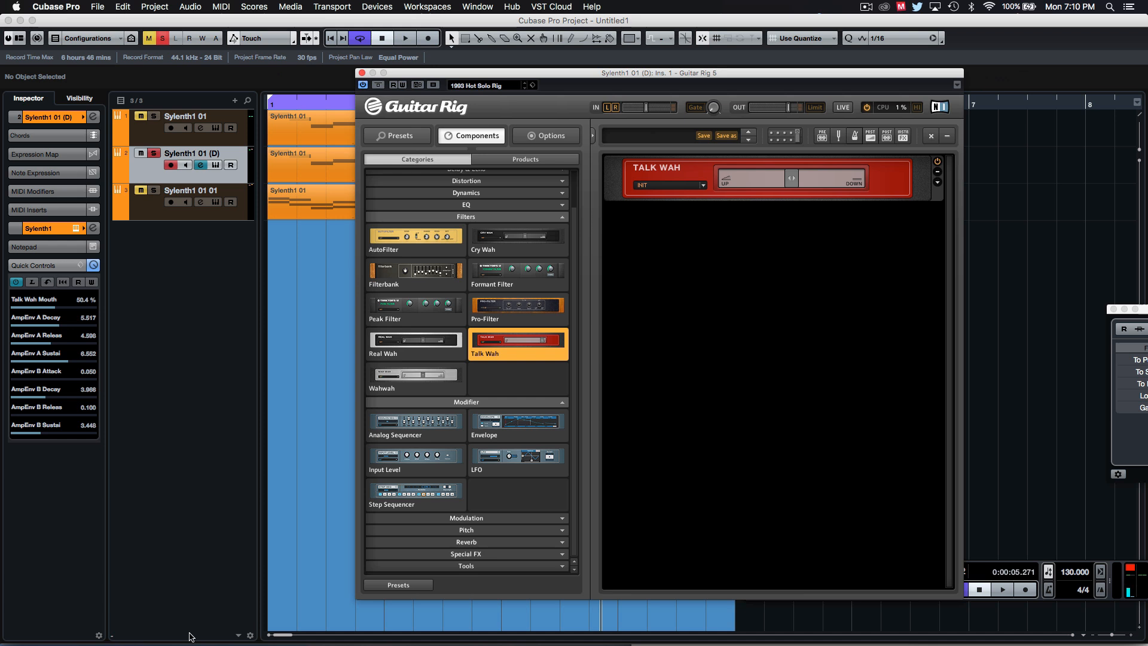
pyautogui.moveTo(487, 469); pyautogui.dragTo(858, 435)
pyautogui.moveTo(521, 465); pyautogui.dragTo(769, 443)
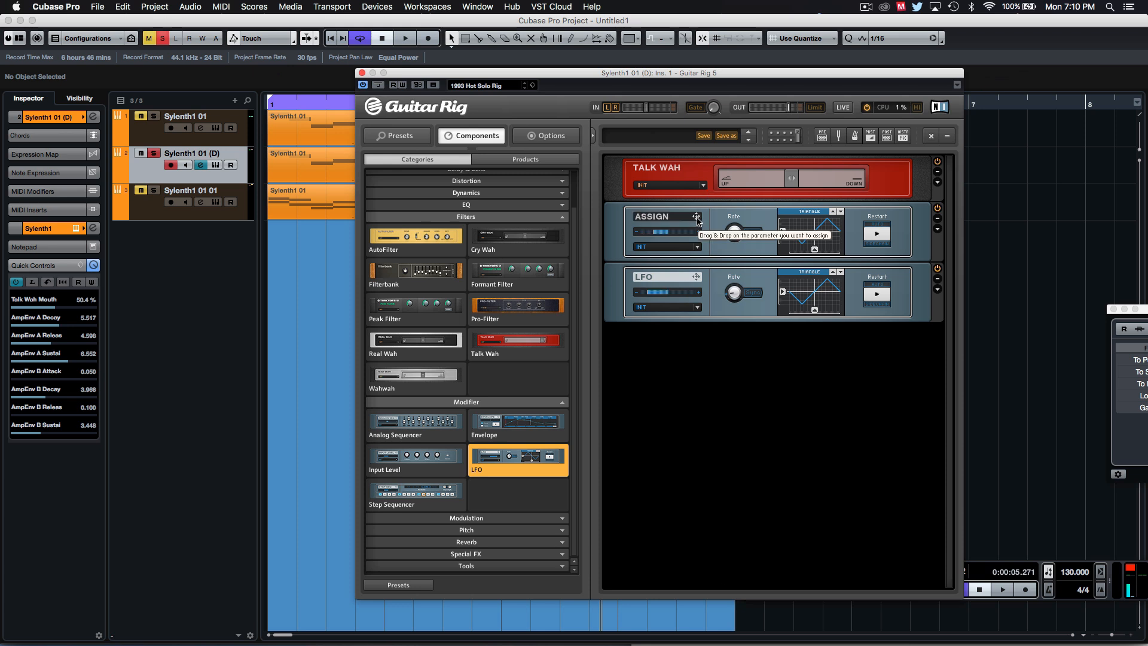
# - Assign the first LFO to the Talk Wah pedal and reduce its Talk Wah.Mouth modulation amount
pyautogui.moveTo(696, 219); pyautogui.dragTo(768, 255)
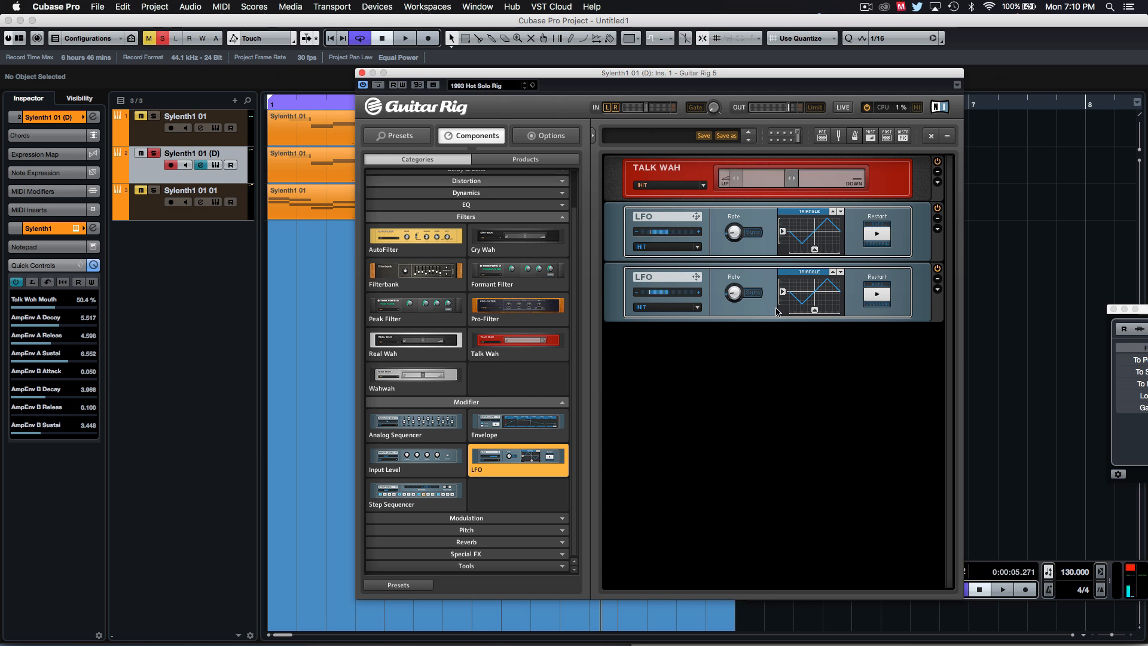
pyautogui.click(938, 229)
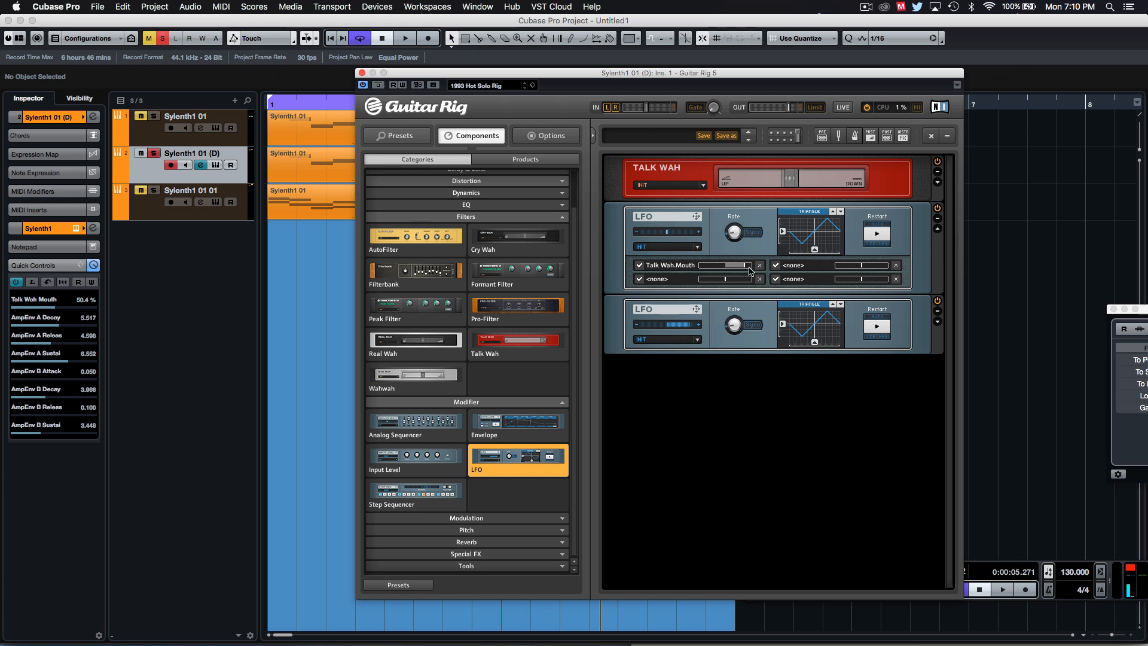
pyautogui.moveTo(749, 270); pyautogui.dragTo(735, 271)
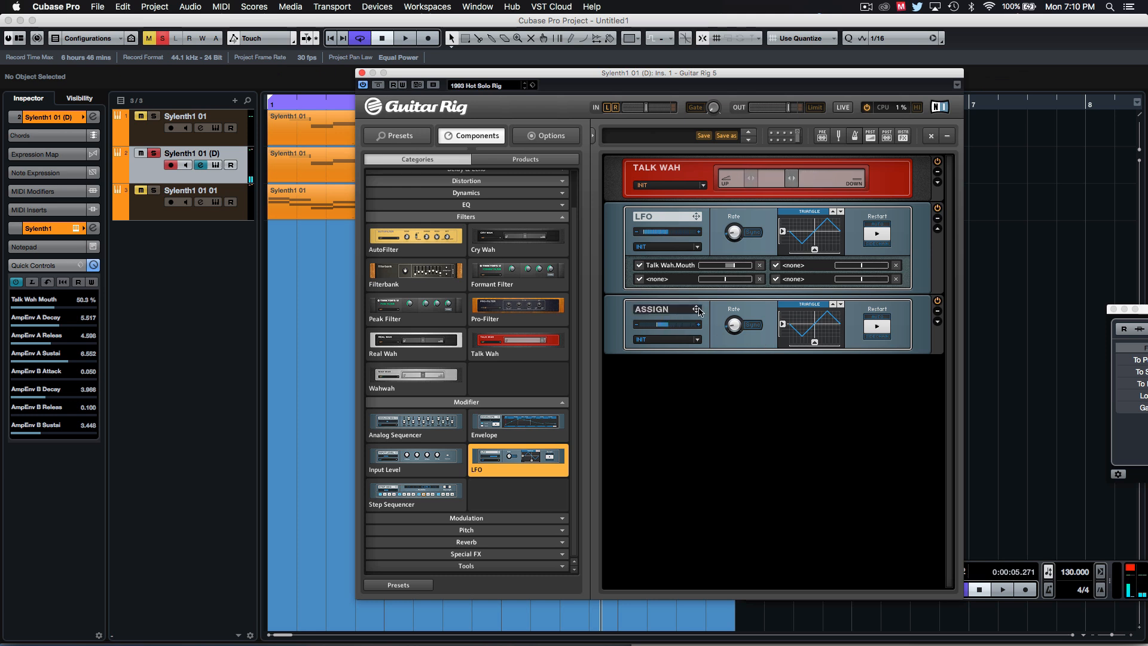
# - Assign the second LFO to the first LFO's Rate, reduce the LFO.Rate modulation amount, and fine-tune both rates
pyautogui.moveTo(697, 311)
pyautogui.mouseDown()
pyautogui.moveTo(799, 268)
pyautogui.moveTo(772, 184)
pyautogui.moveTo(735, 232)
pyautogui.mouseUp()
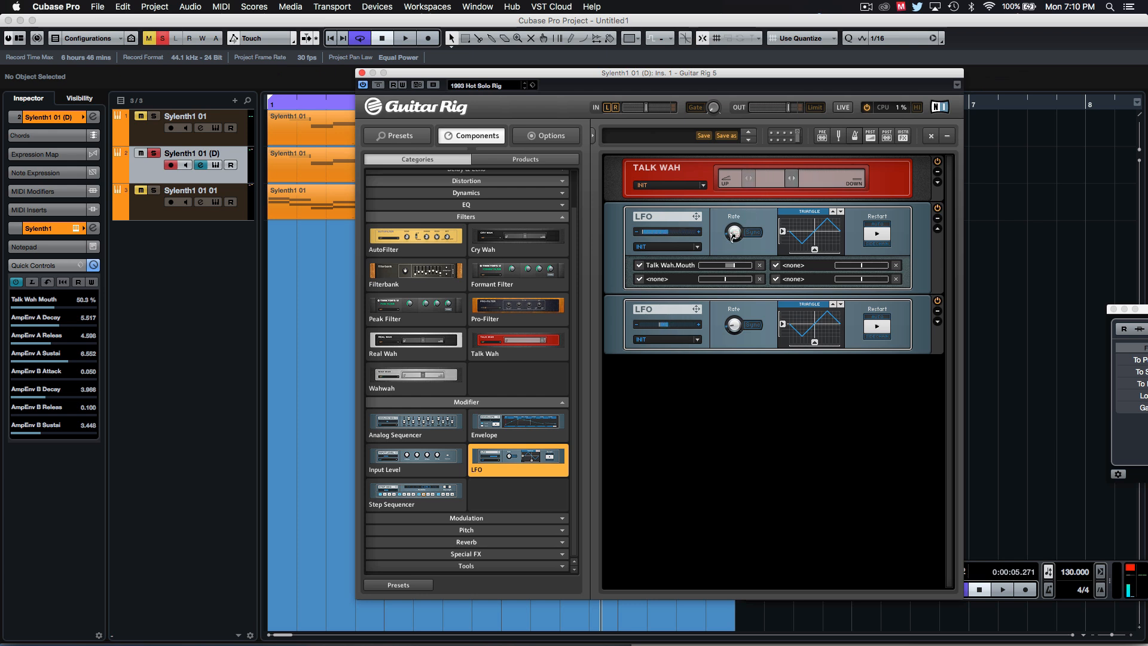
pyautogui.moveTo(734, 237); pyautogui.dragTo(736, 238)
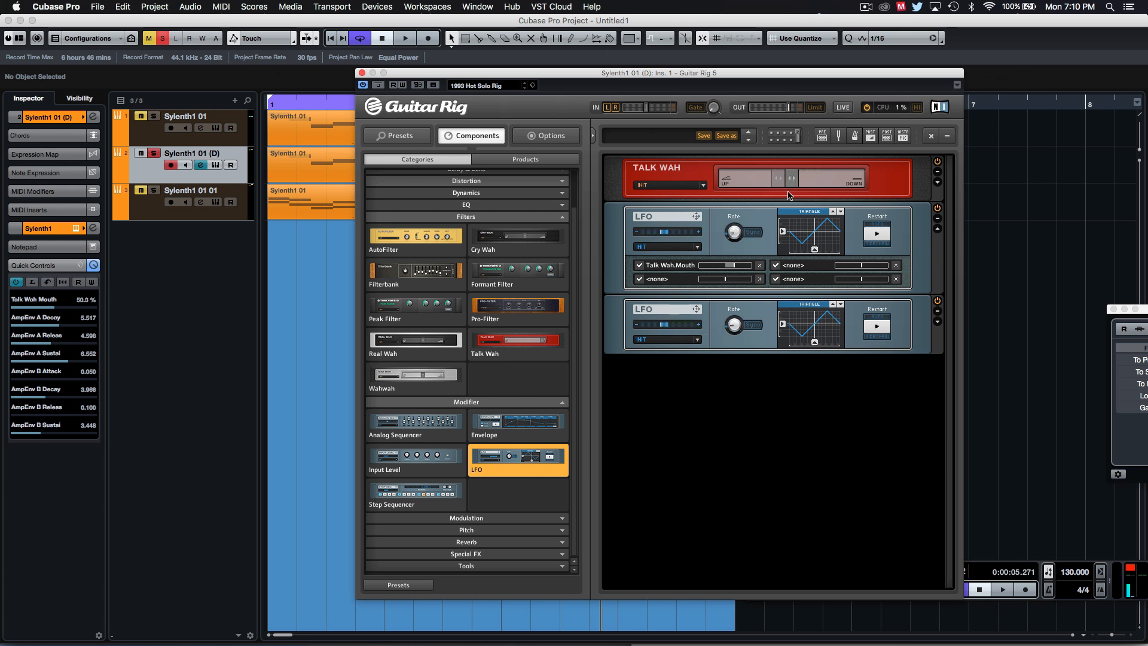
pyautogui.moveTo(735, 330); pyautogui.dragTo(736, 326)
pyautogui.click(936, 311)
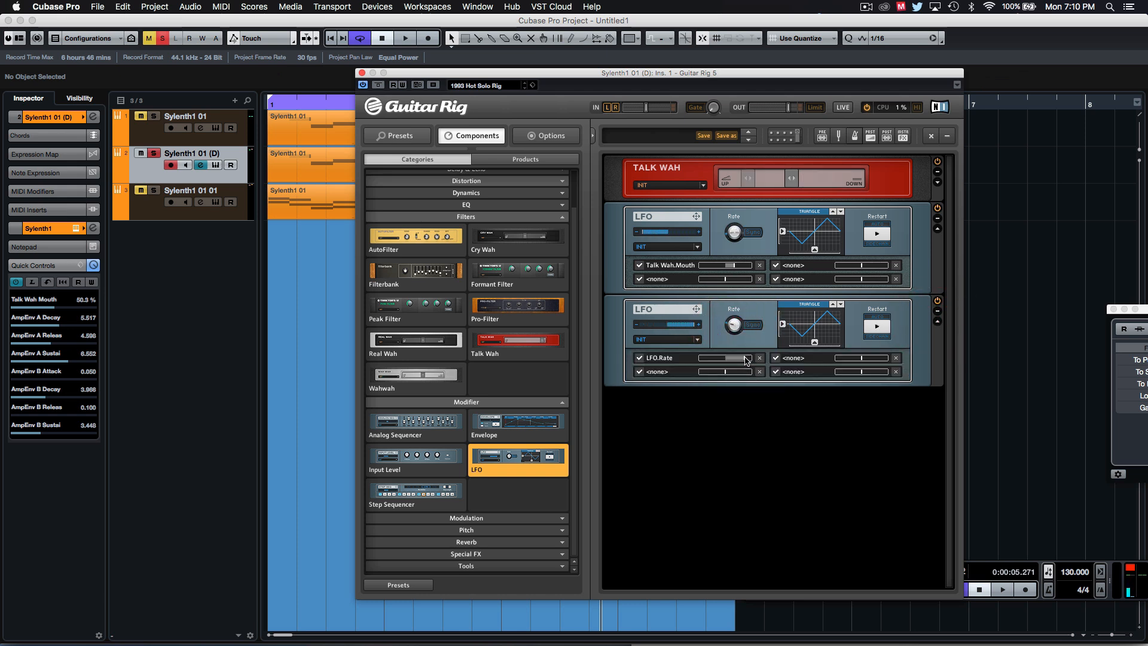
pyautogui.moveTo(738, 360); pyautogui.dragTo(738, 321)
pyautogui.moveTo(737, 322); pyautogui.dragTo(736, 323)
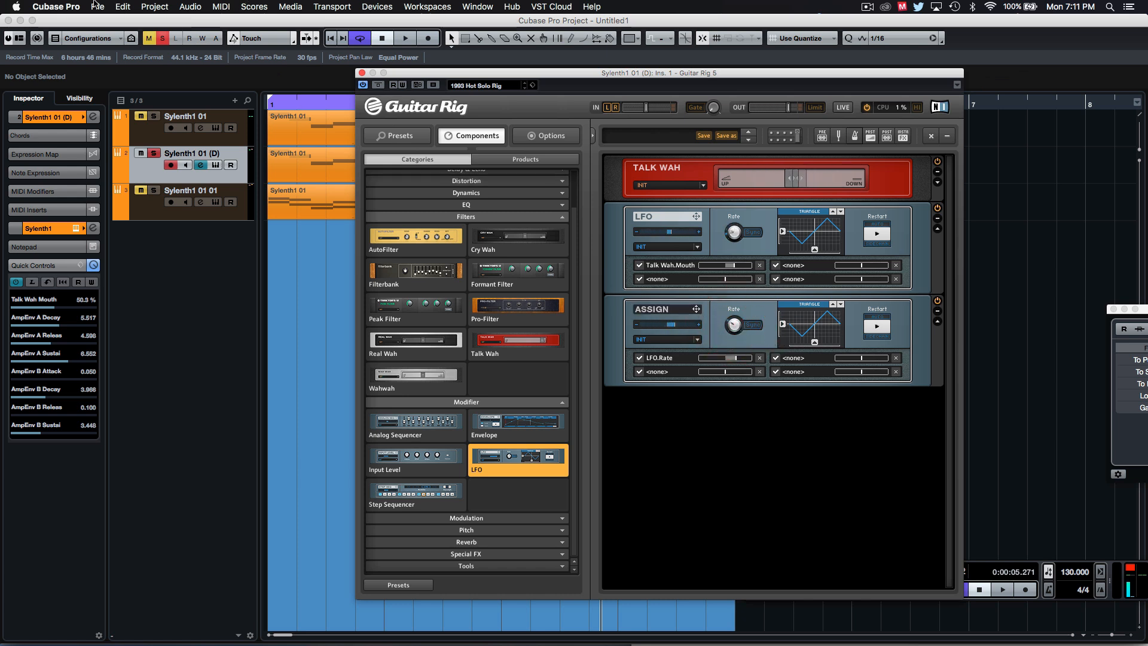
# - Play the track from the start while adjusting both LFO rates and the LFO.Rate modulation amount, and stop playback
pyautogui.click(274, 104)
pyautogui.press('space')
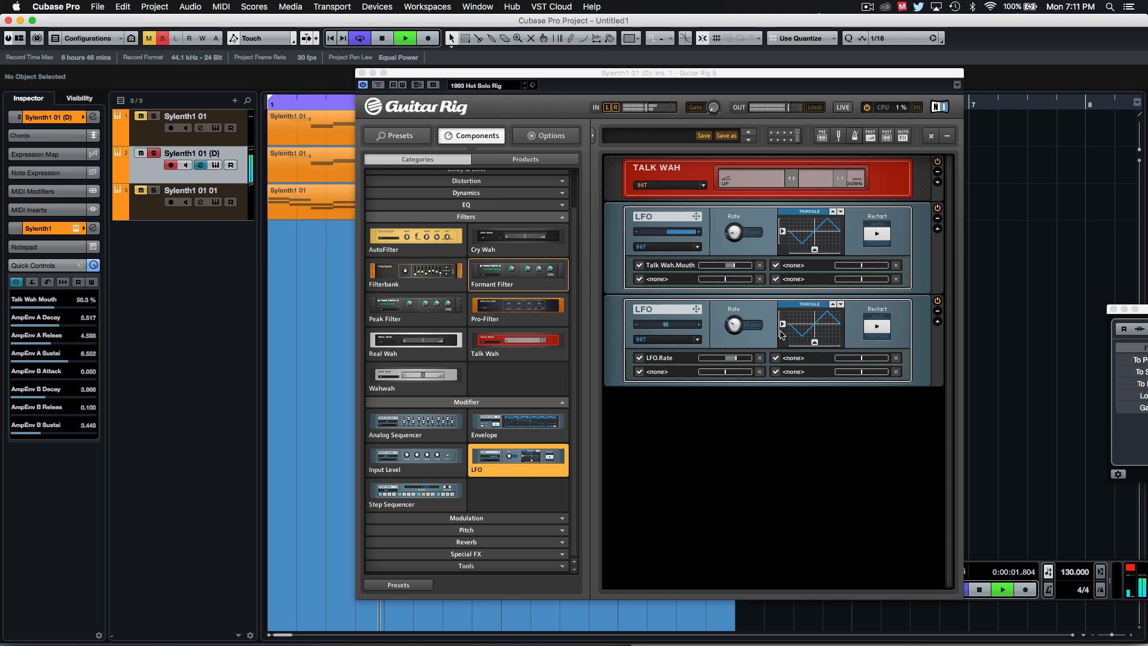
pyautogui.click(739, 329)
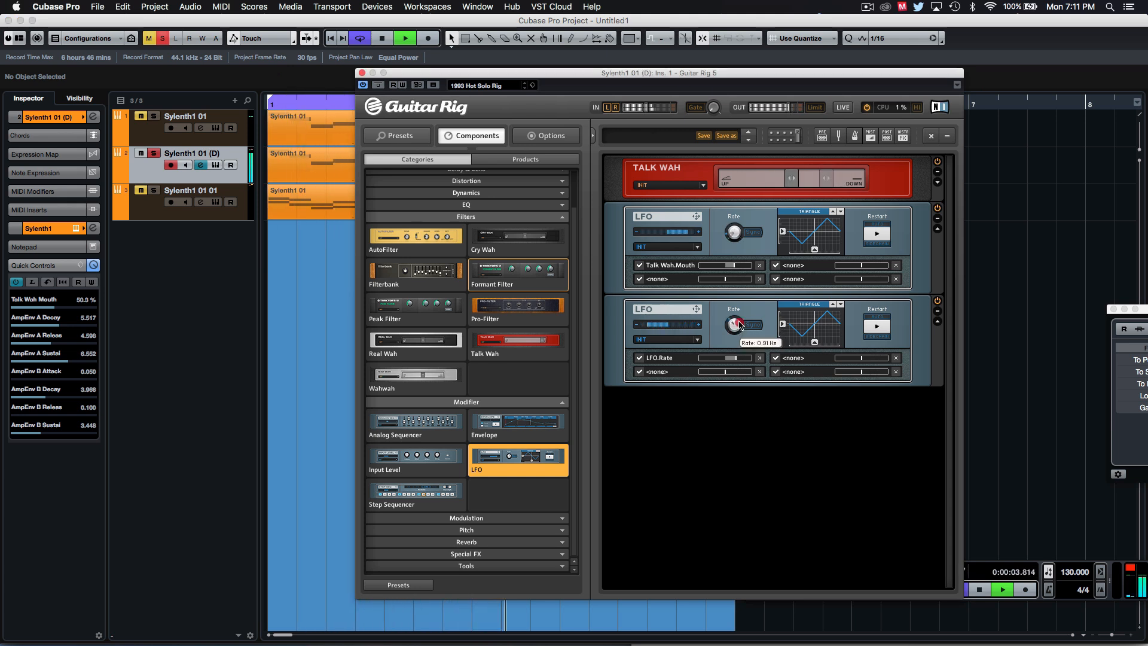
pyautogui.moveTo(739, 321); pyautogui.dragTo(739, 327)
pyautogui.click(736, 233)
pyautogui.moveTo(737, 234); pyautogui.dragTo(738, 232)
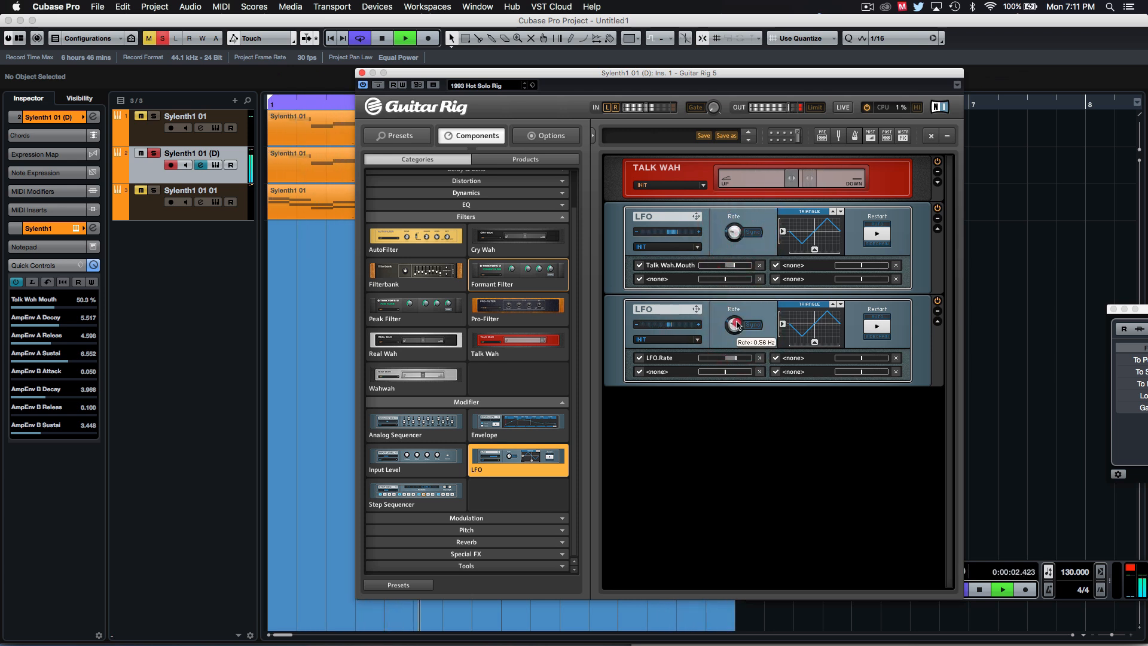
pyautogui.moveTo(737, 321); pyautogui.dragTo(736, 342)
pyautogui.moveTo(738, 317); pyautogui.dragTo(739, 301)
pyautogui.moveTo(734, 359); pyautogui.dragTo(733, 361)
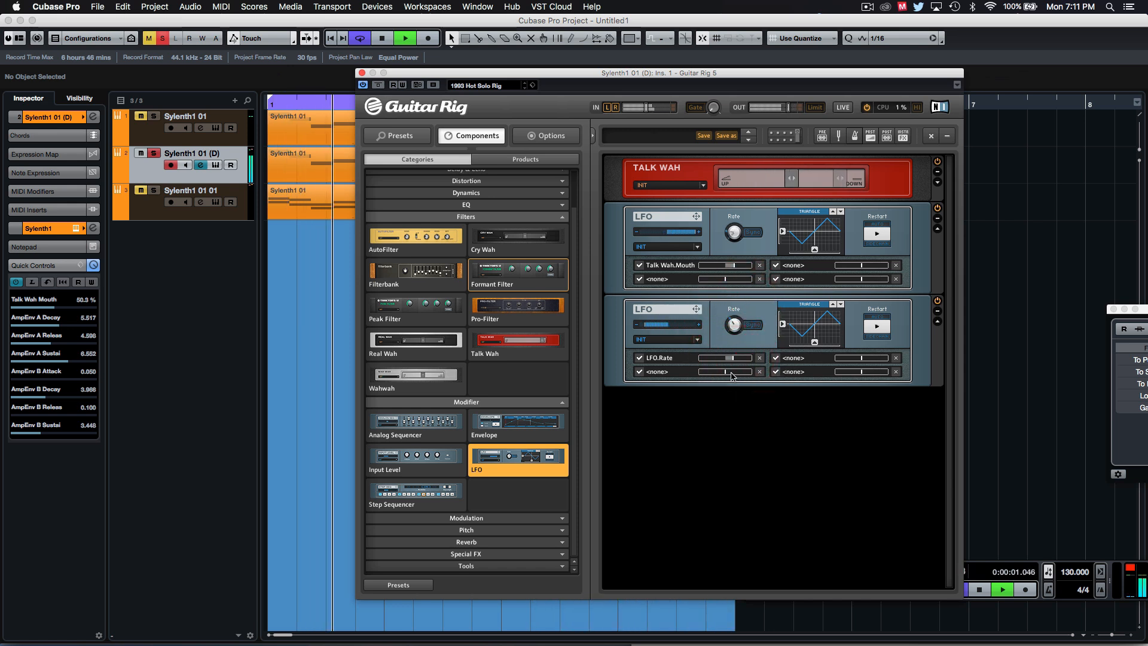
pyautogui.moveTo(735, 233); pyautogui.dragTo(738, 232)
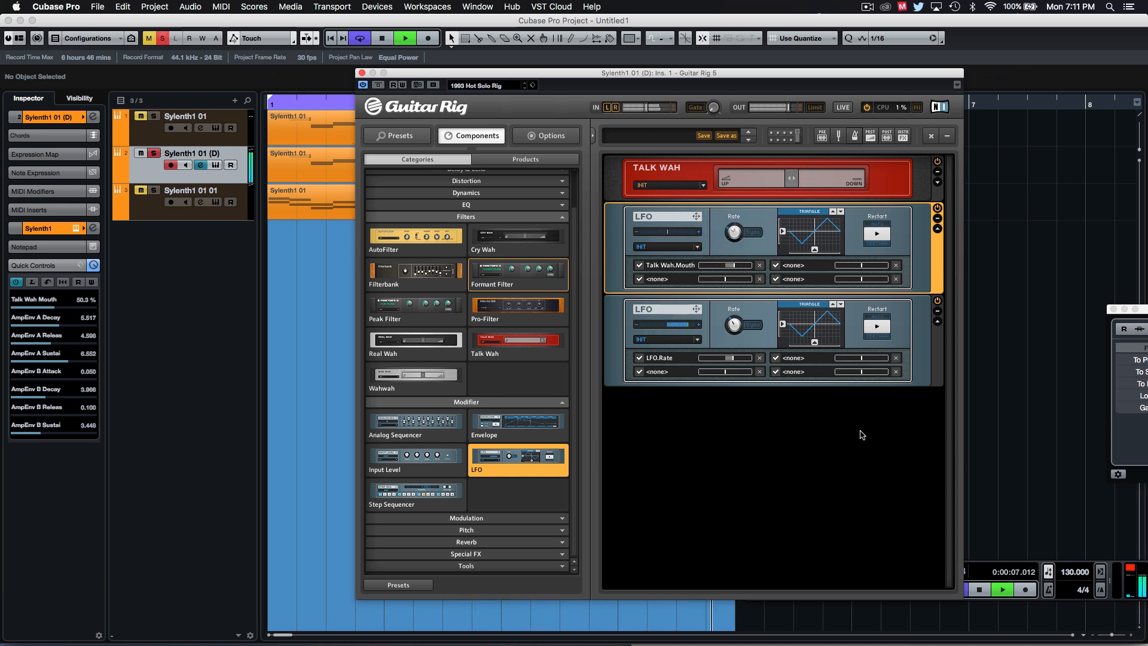
pyautogui.press('space')
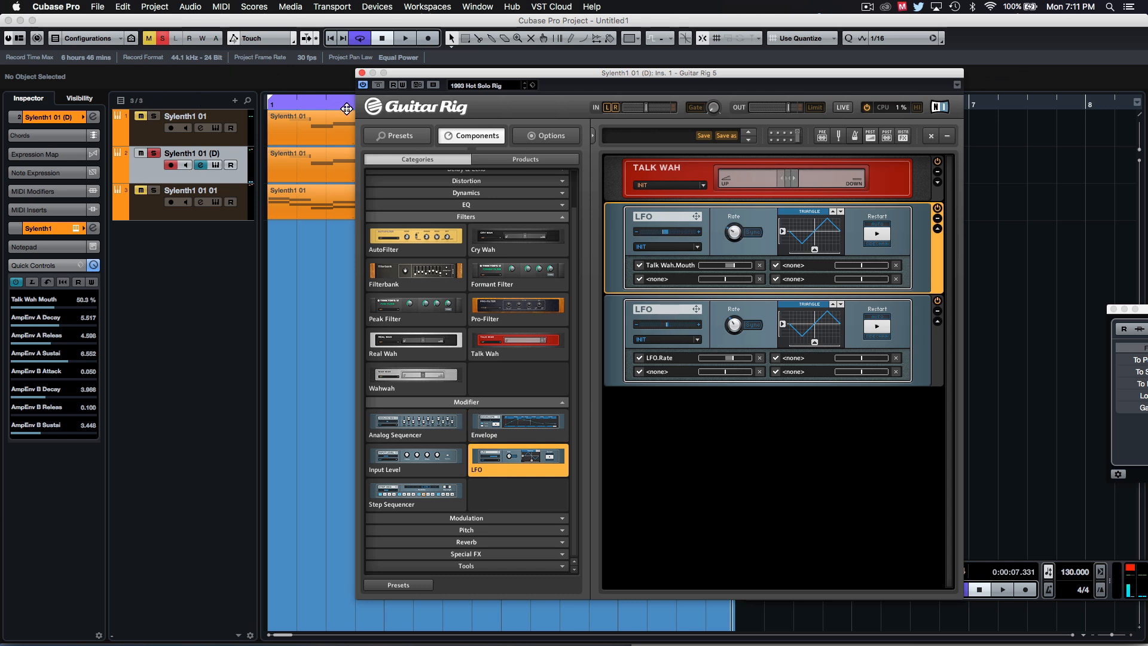
# - Set the second LFO's waveform to Random
pyautogui.click(834, 304)
pyautogui.click(834, 304)
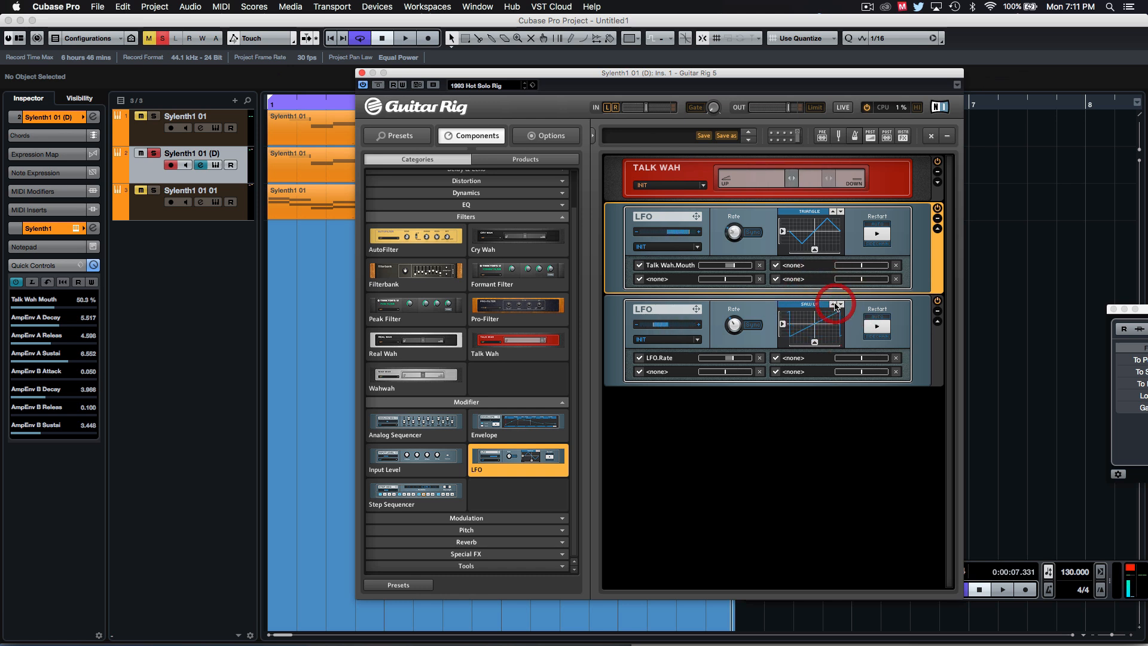
pyautogui.click(834, 303)
pyautogui.click(835, 304)
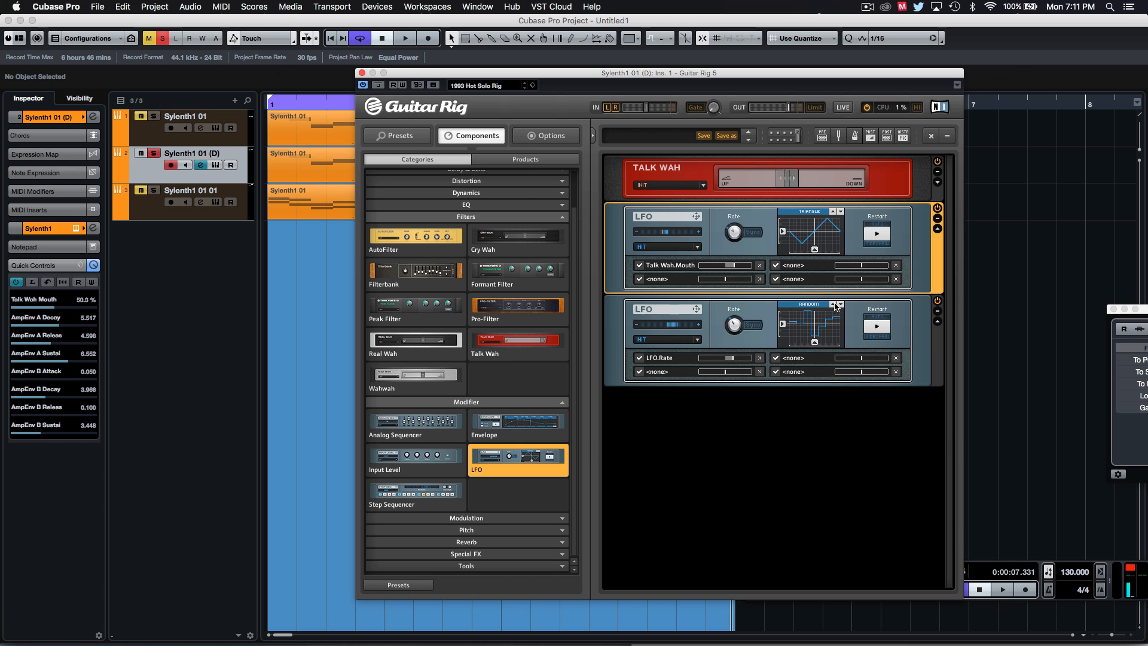
# - Play the track to audition the random rate modulation, stop playback, and deselect the first LFO
pyautogui.press('space')
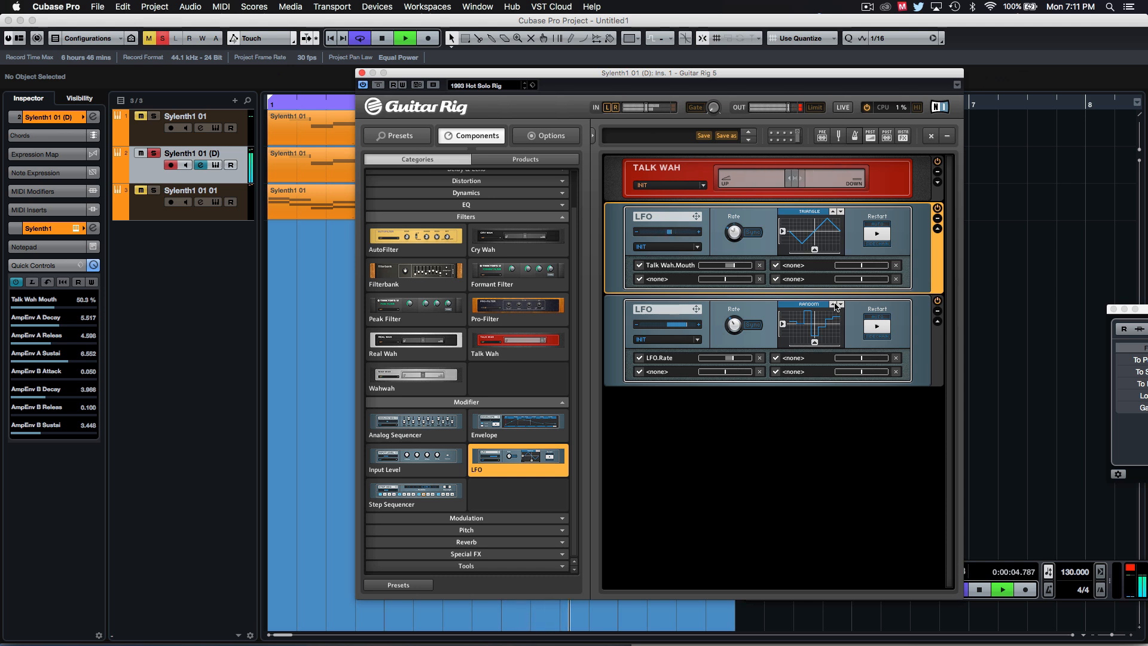
pyautogui.click(740, 323)
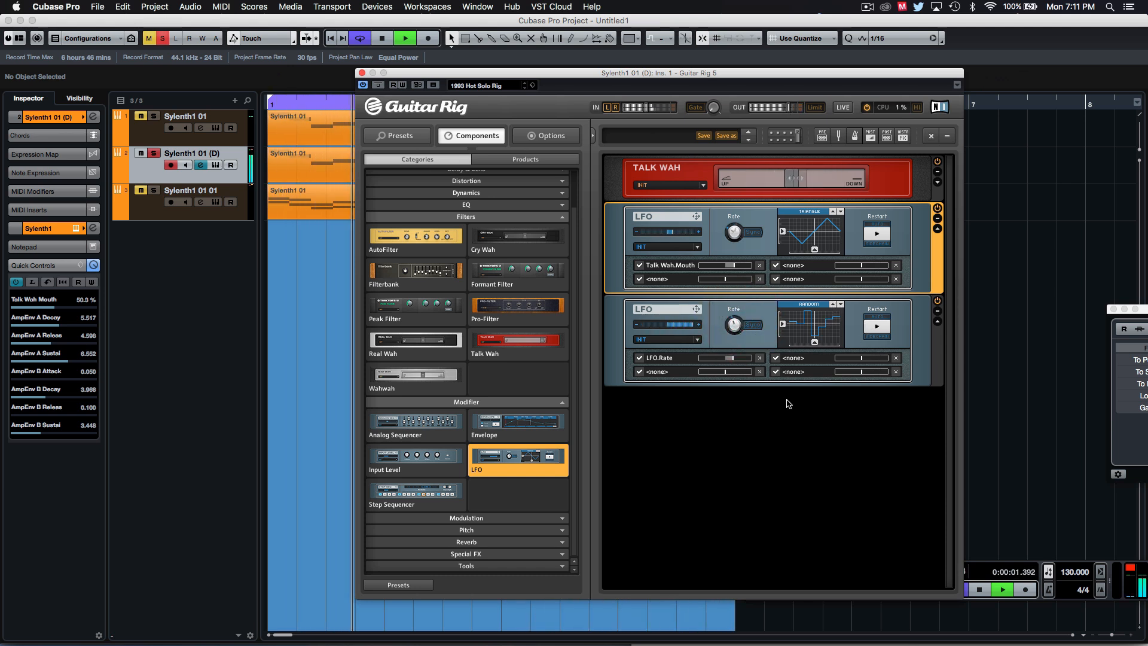
pyautogui.click(840, 306)
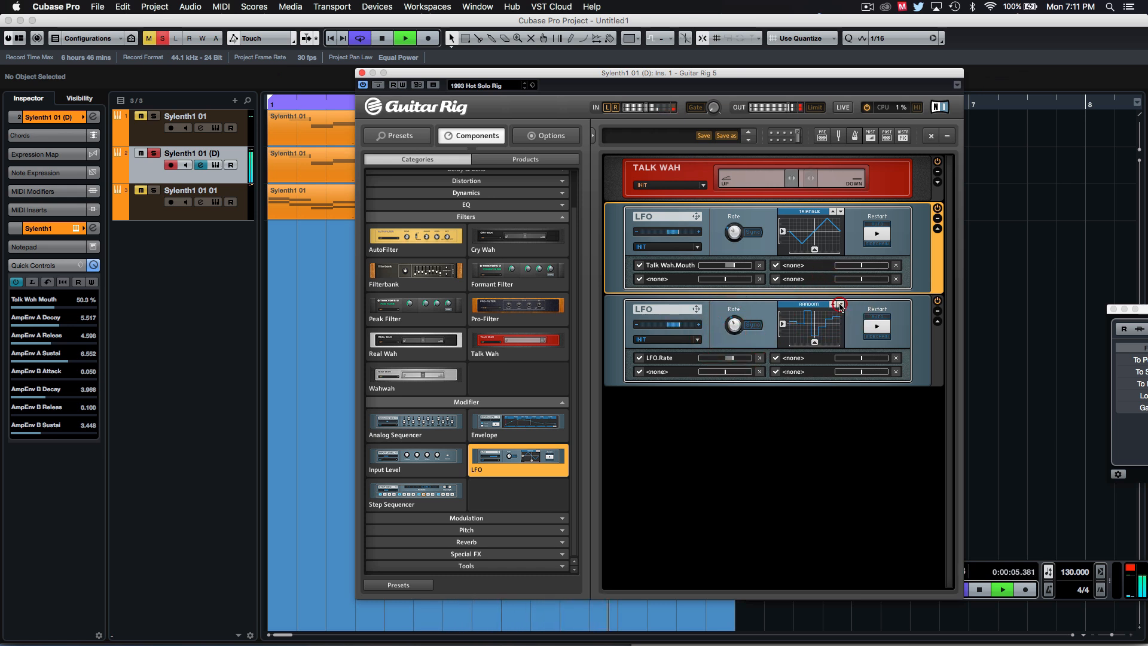
pyautogui.press('space')
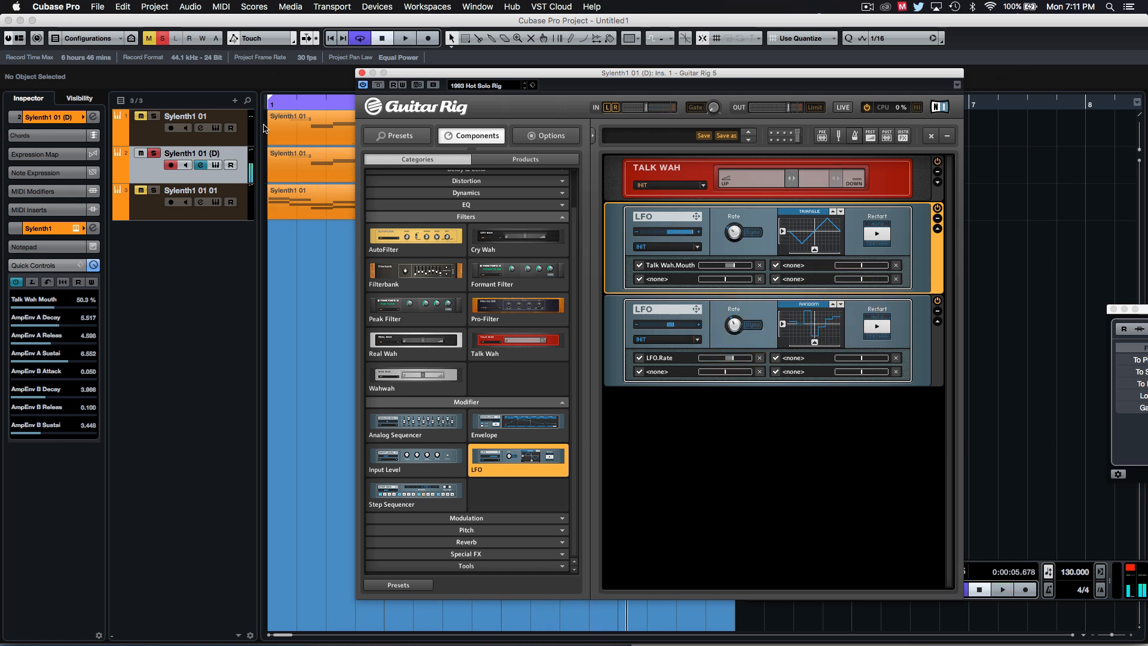
pyautogui.click(840, 426)
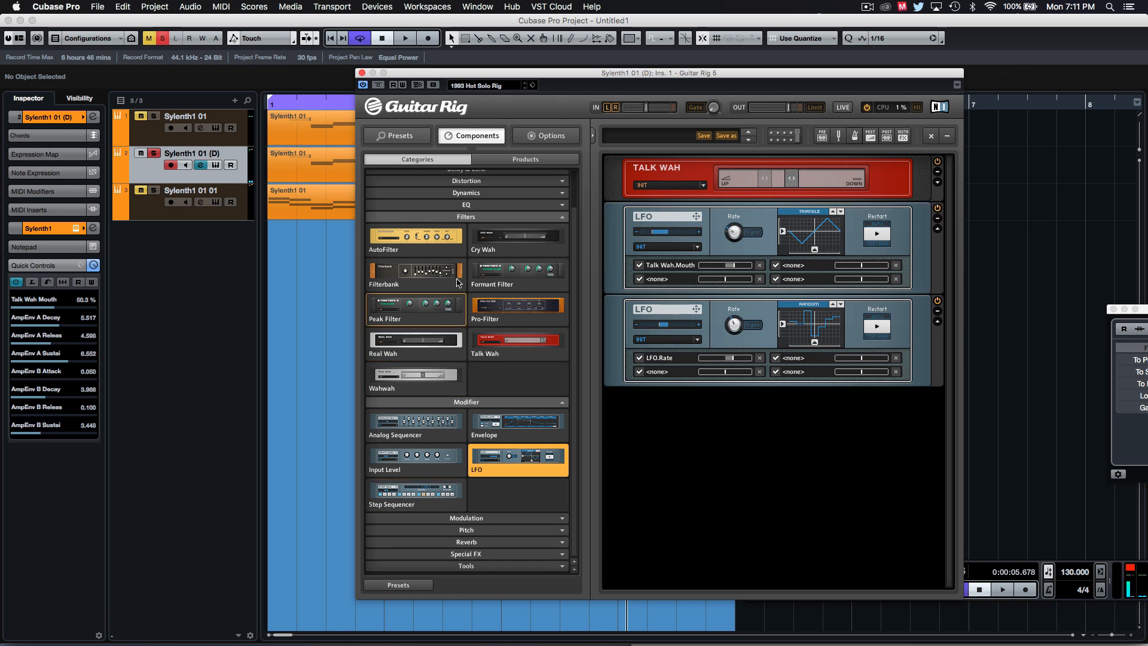
# - Expand the Tools components and examine the Split and SplitMS modules
pyautogui.click(503, 565)
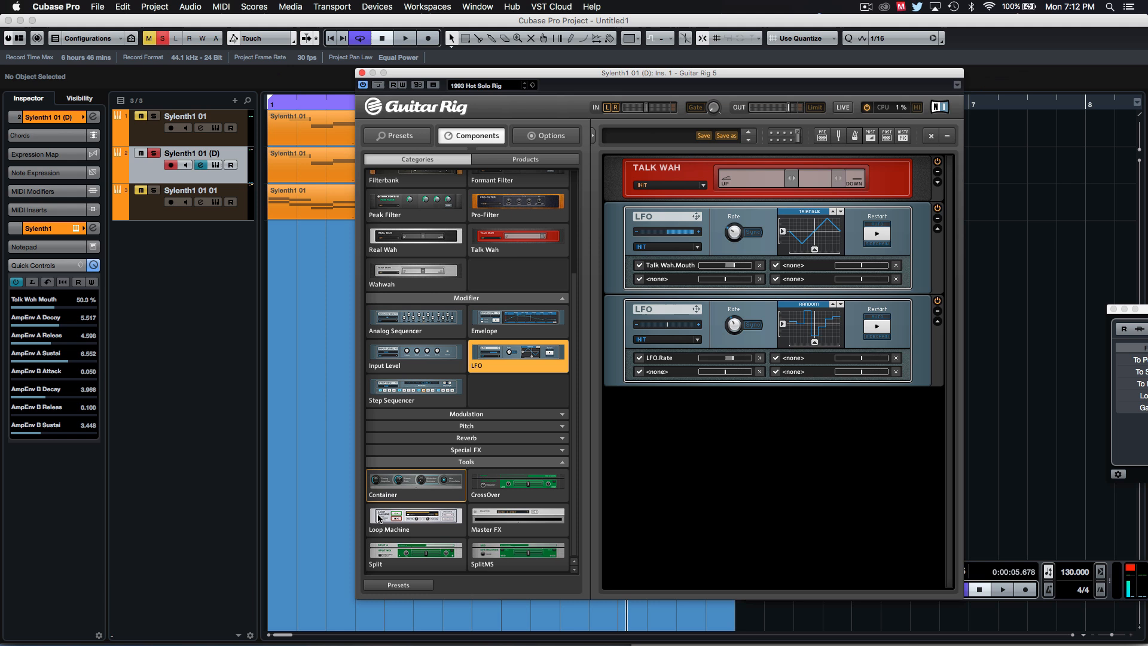
pyautogui.click(440, 565)
pyautogui.moveTo(439, 565)
pyautogui.mouseDown()
pyautogui.moveTo(657, 556)
pyautogui.moveTo(711, 317)
pyautogui.moveTo(739, 371)
pyautogui.moveTo(429, 564)
pyautogui.mouseUp()
pyautogui.click(501, 557)
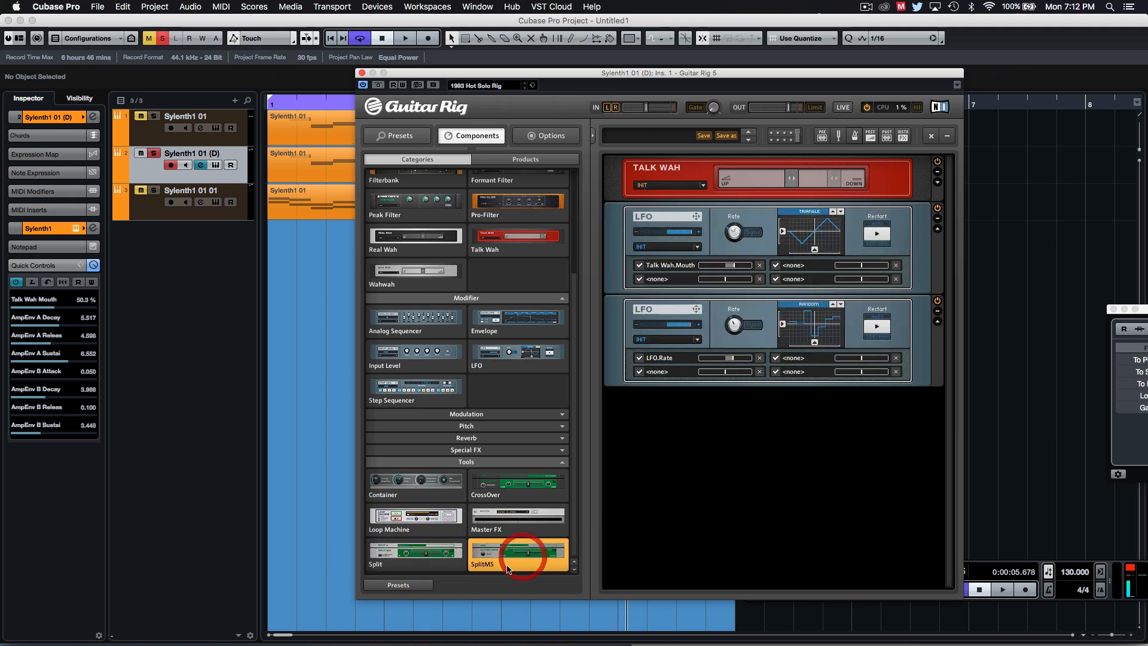
pyautogui.moveTo(500, 557); pyautogui.dragTo(523, 547)
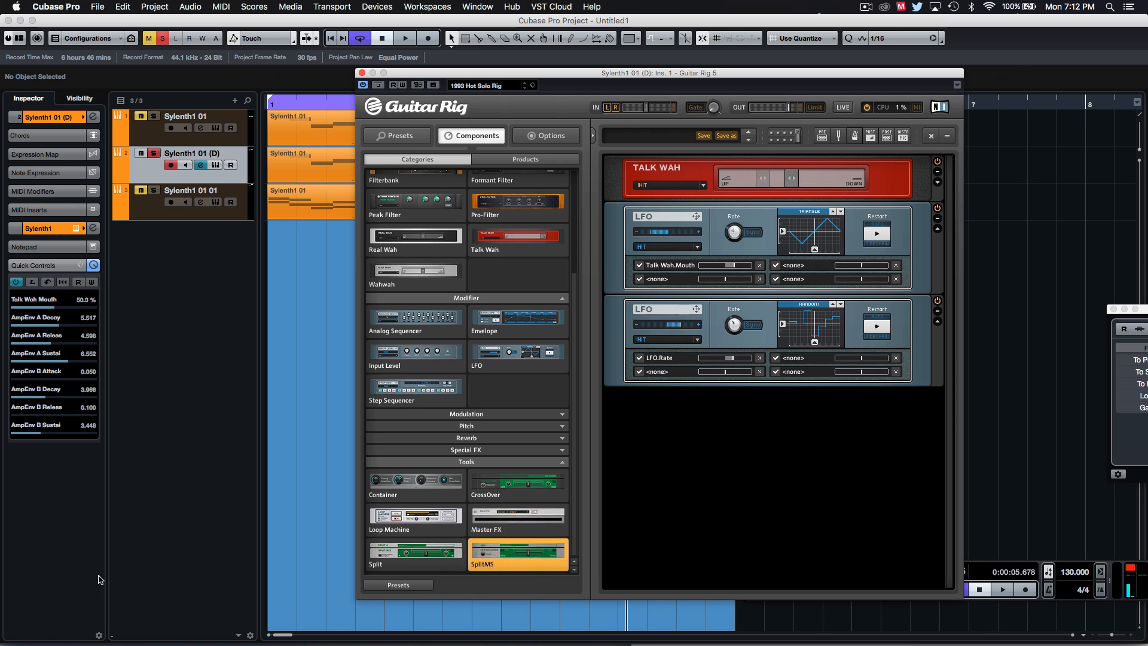
# - Add a Split module below the Talk Wah and move the Talk Wah into Split A
pyautogui.moveTo(394, 558); pyautogui.dragTo(812, 200)
pyautogui.click(705, 179)
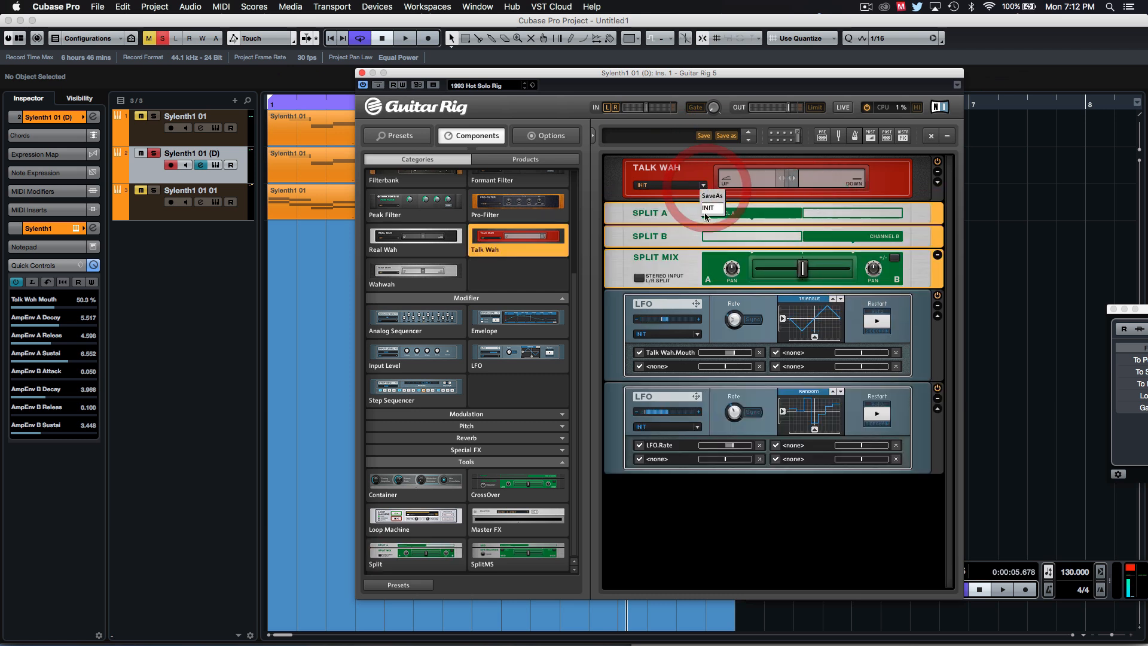
pyautogui.moveTo(717, 175); pyautogui.dragTo(704, 226)
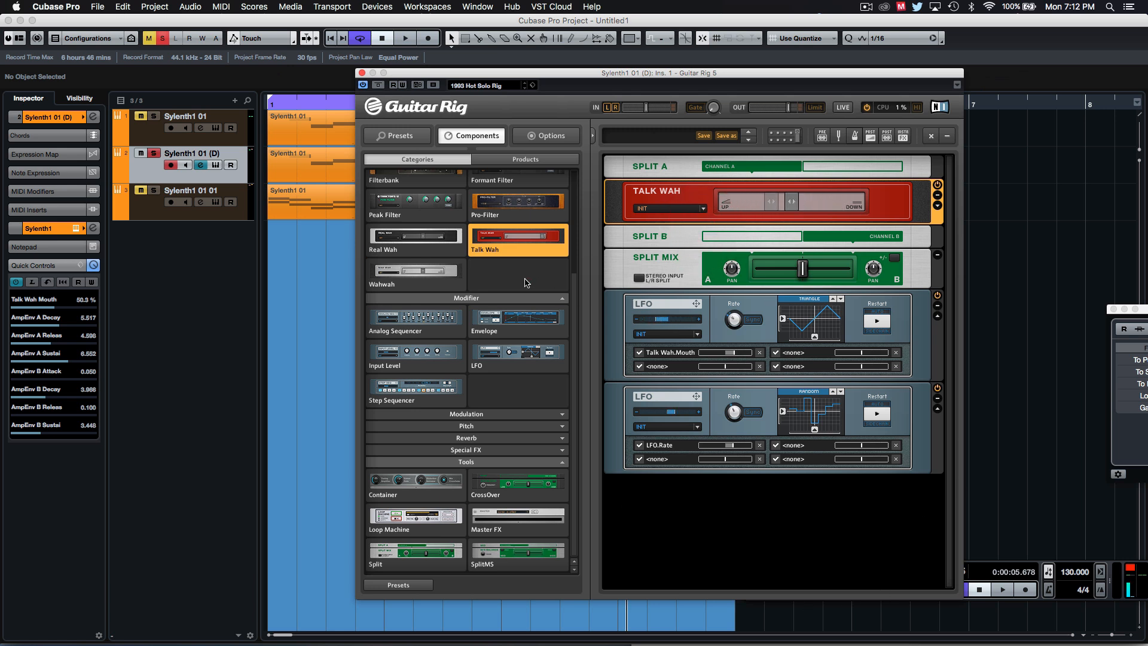
# - Add the Digital LoFi distortion component to Split B of the rack
pyautogui.scroll(5, 527, 324)
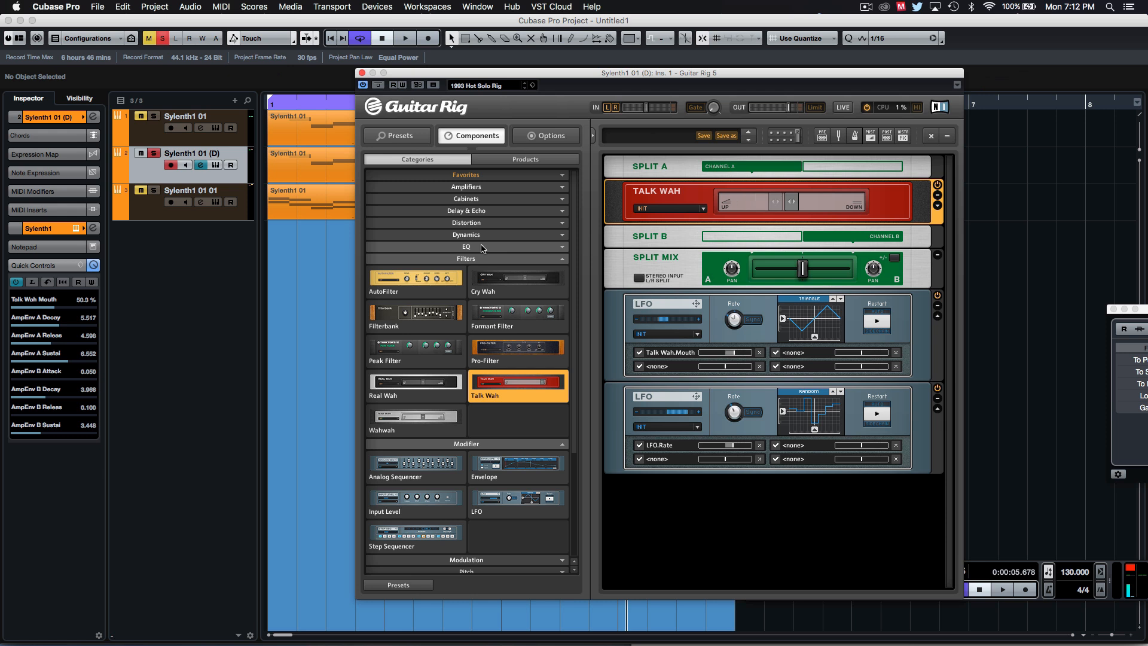
pyautogui.click(466, 222)
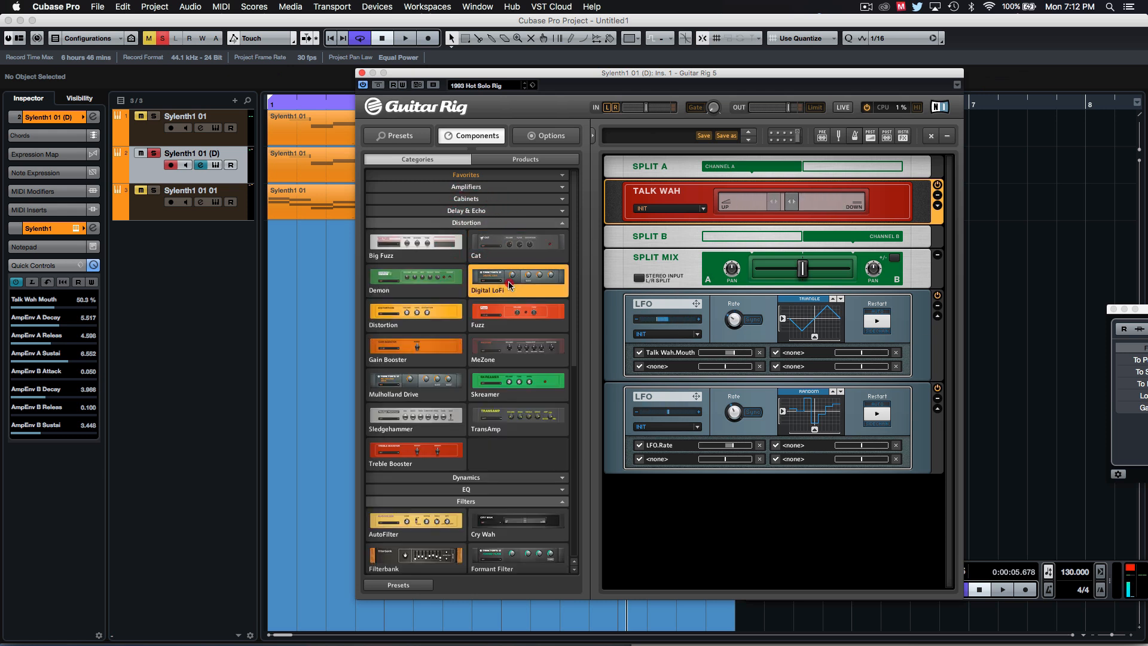
pyautogui.moveTo(510, 282); pyautogui.dragTo(758, 253)
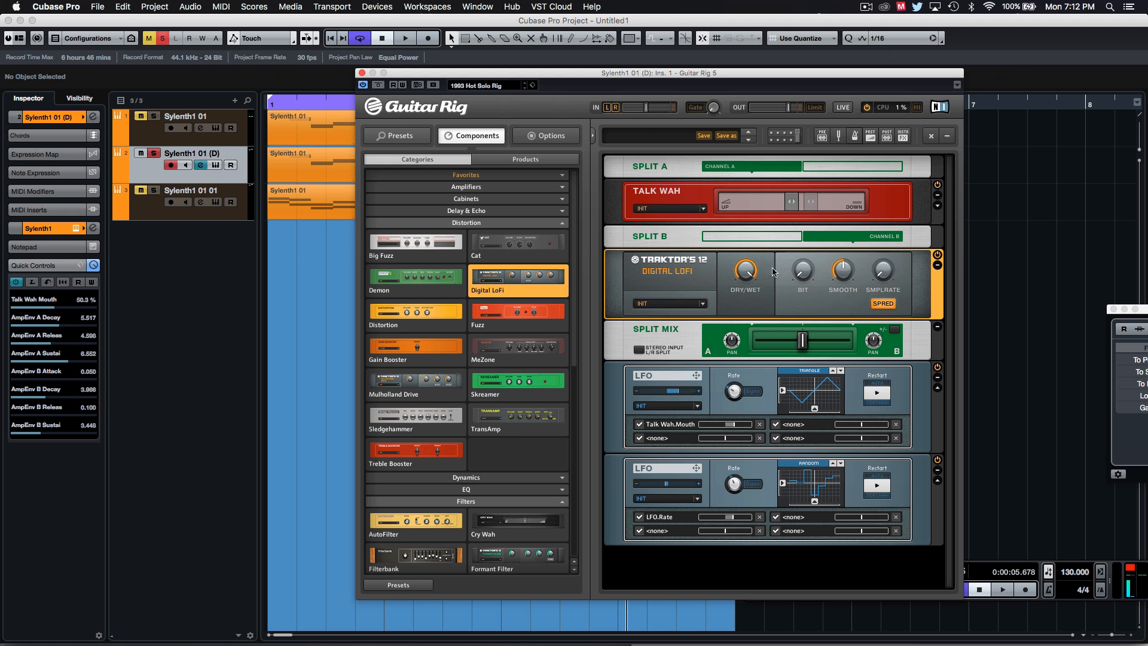
# - Tune Digital LoFi's sample rate with its spread off and balance the Split Mix crossfade towards A while auditioning the track
pyautogui.moveTo(804, 344); pyautogui.dragTo(782, 341)
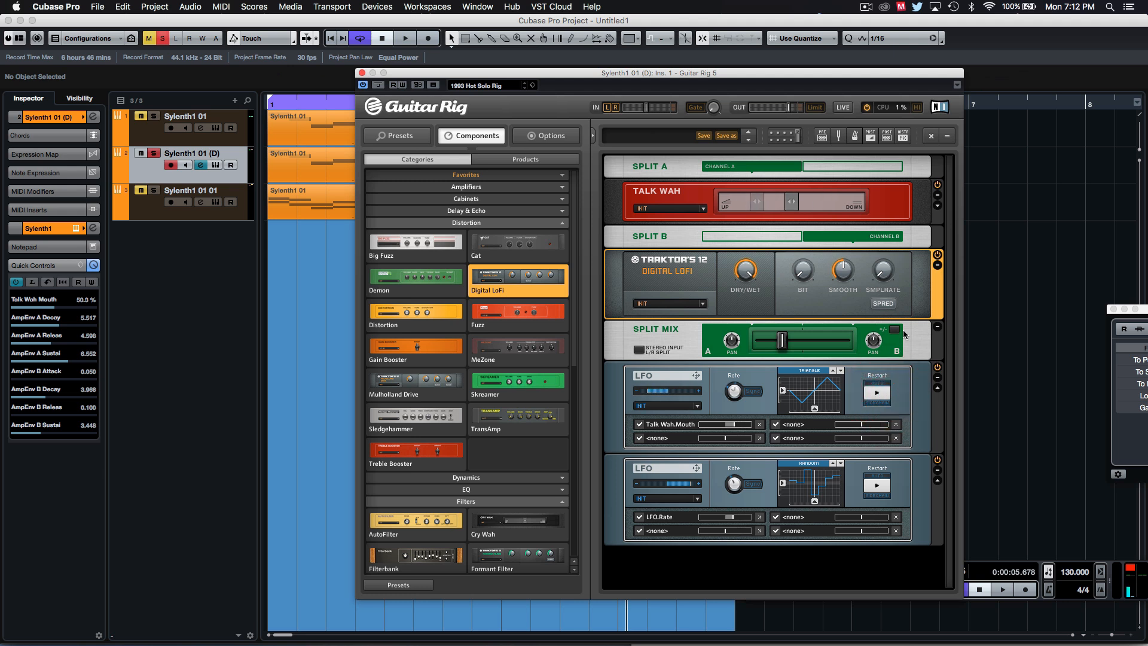
pyautogui.moveTo(890, 272)
pyautogui.mouseDown()
pyautogui.moveTo(885, 261)
pyautogui.moveTo(884, 274)
pyautogui.mouseUp()
pyautogui.press('space')
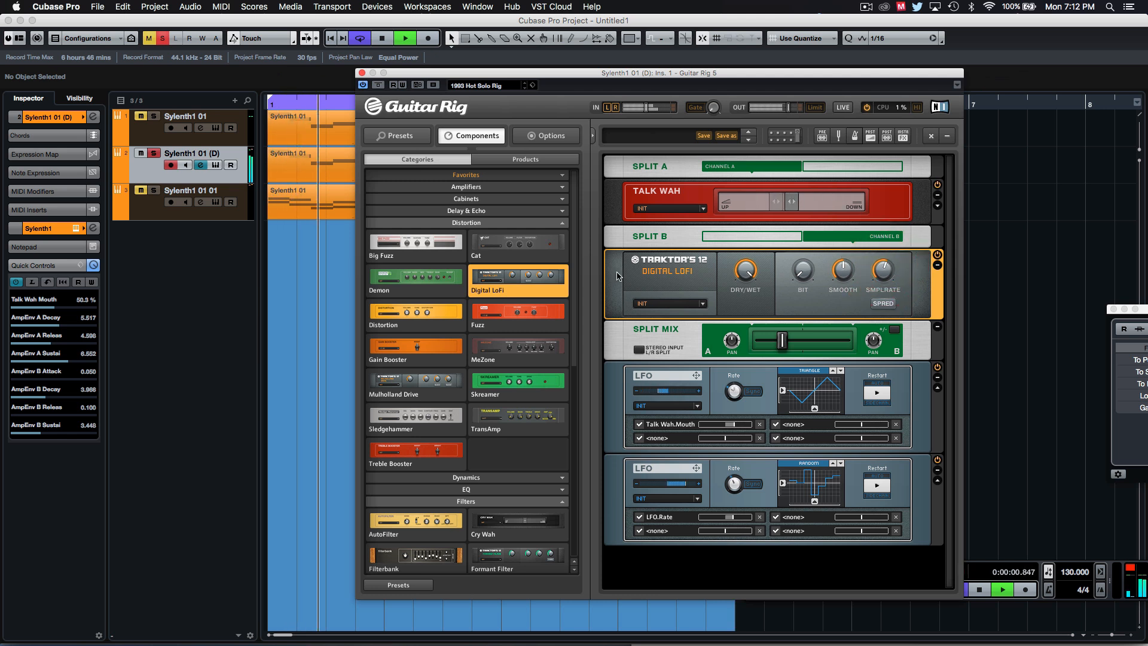
pyautogui.moveTo(781, 340); pyautogui.dragTo(897, 347)
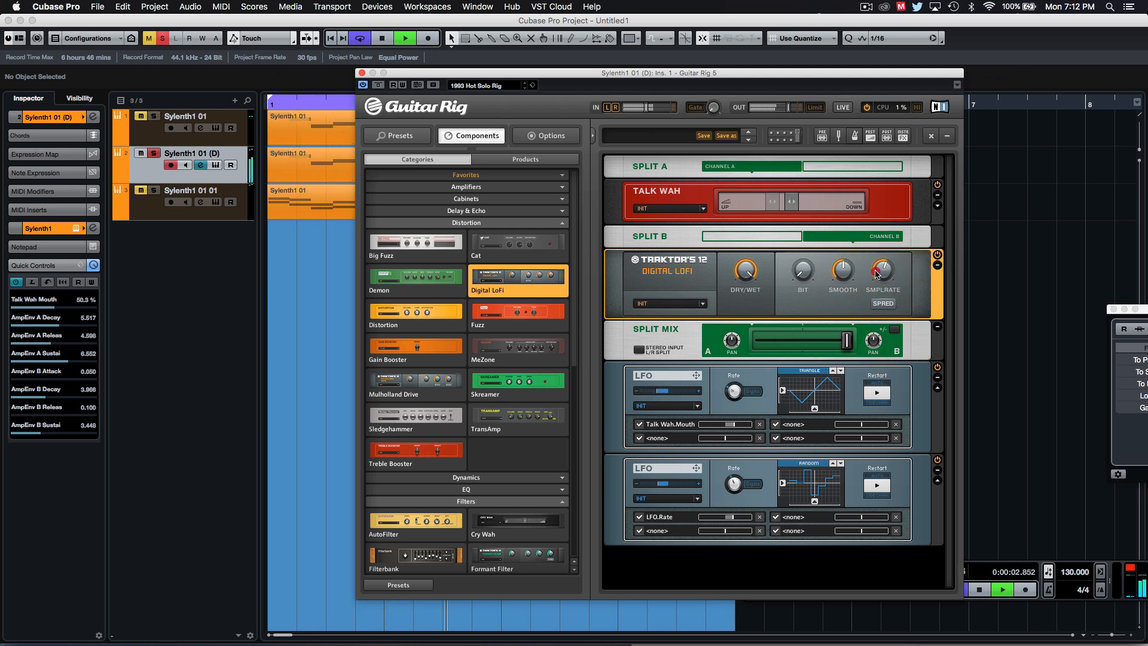
pyautogui.moveTo(883, 272); pyautogui.dragTo(881, 287)
pyautogui.moveTo(847, 340); pyautogui.dragTo(783, 342)
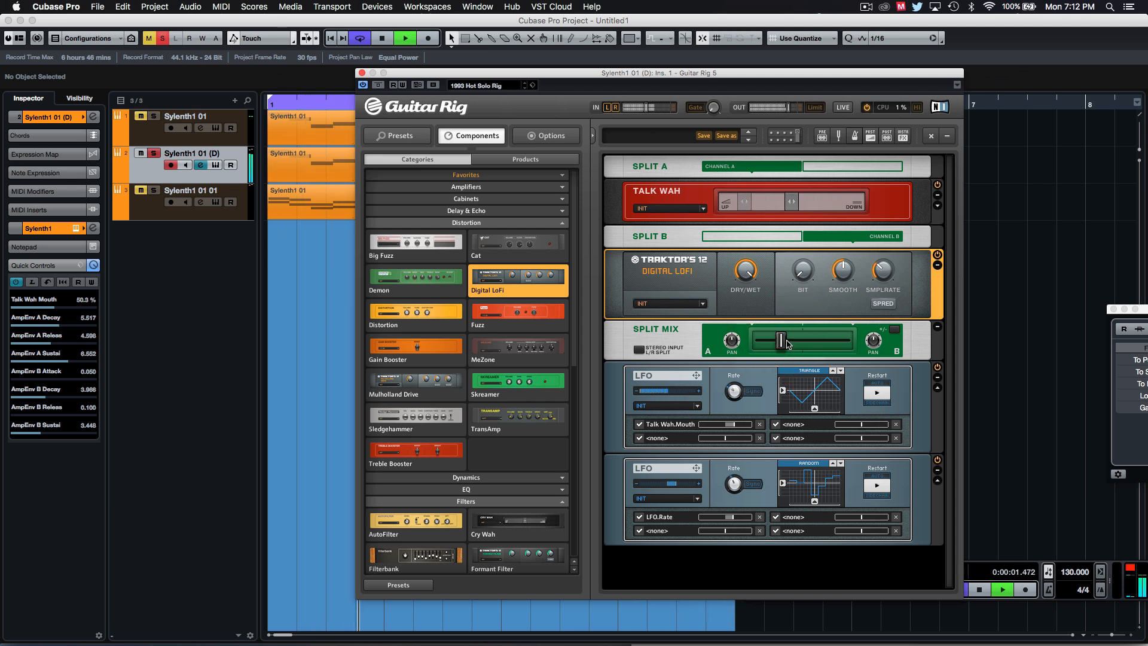
pyautogui.press('space')
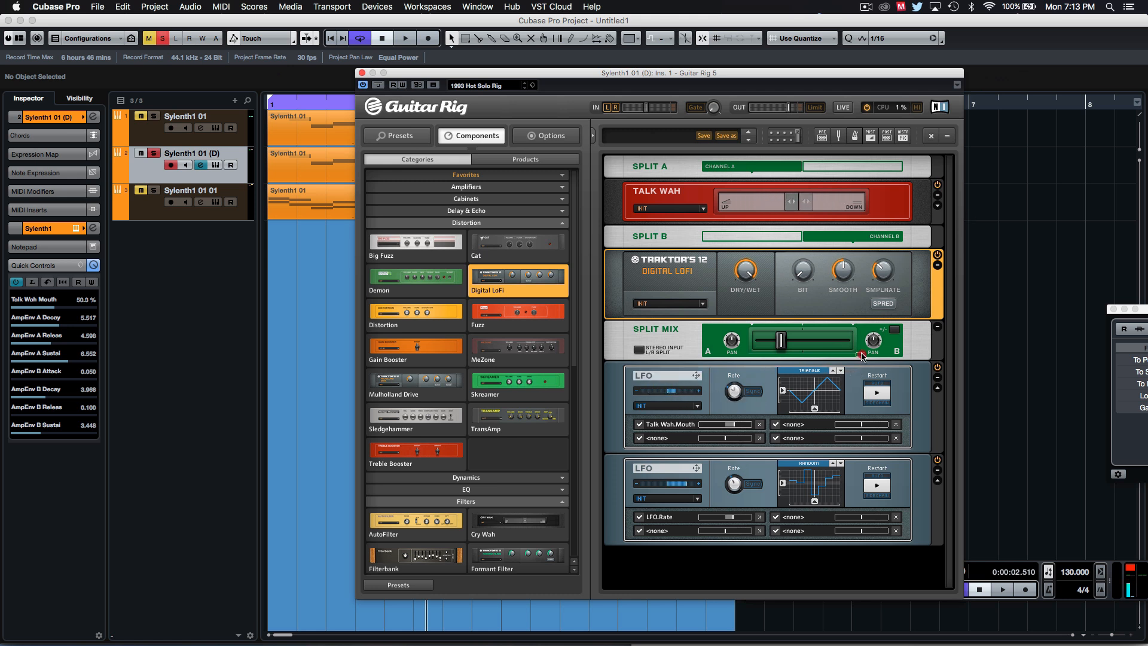
# - Modulate Split Mix Pan B with the first LFO and set the crossfade to about 73:27 while auditioning the track
pyautogui.moveTo(873, 341); pyautogui.dragTo(872, 342)
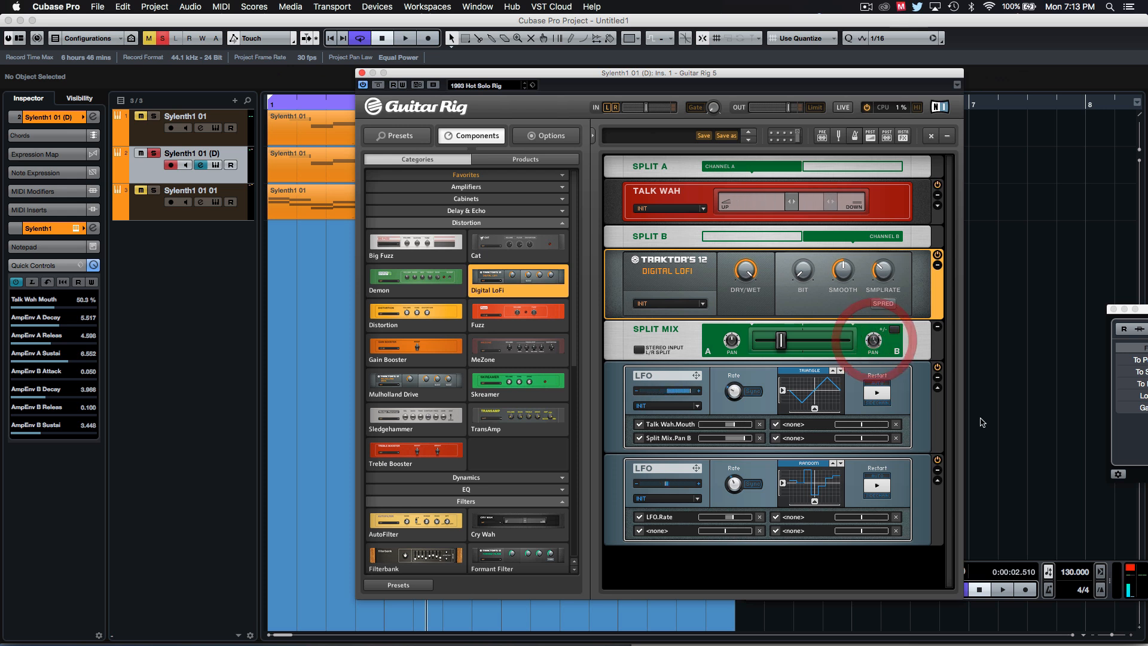
pyautogui.press('space')
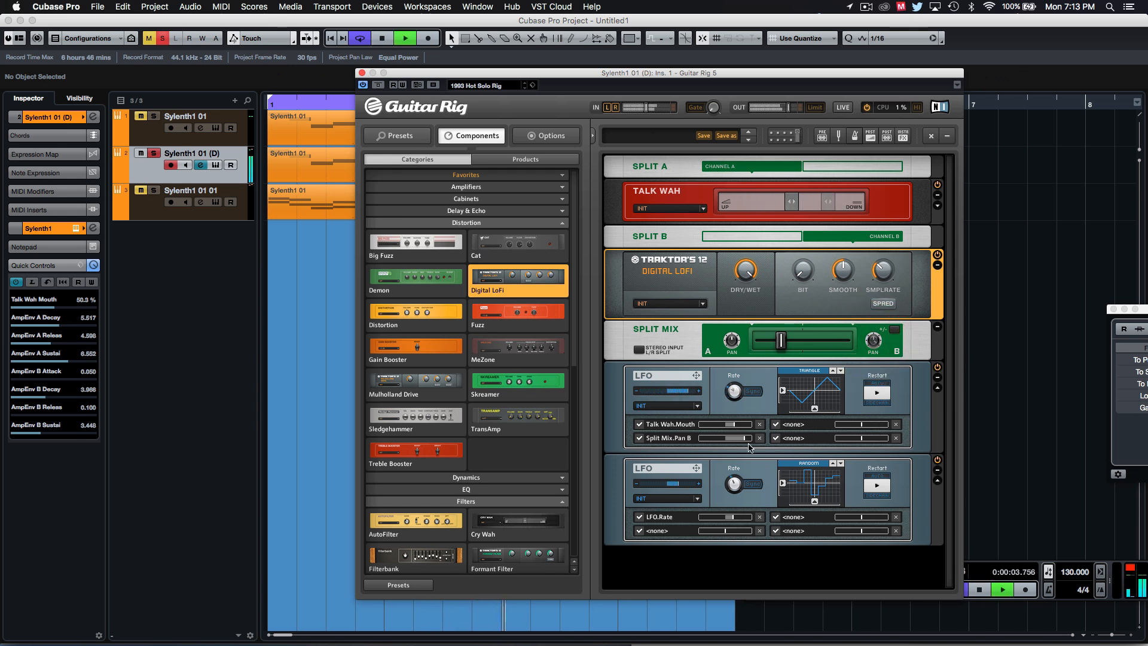
pyautogui.moveTo(745, 438); pyautogui.dragTo(744, 439)
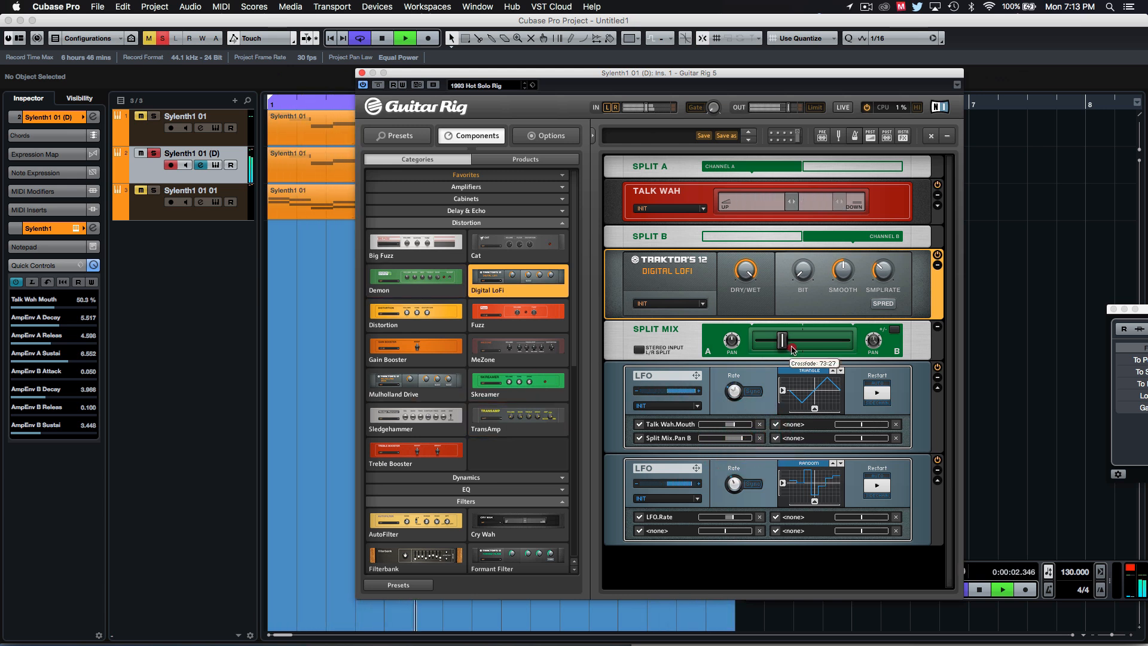
pyautogui.moveTo(791, 346); pyautogui.dragTo(793, 346)
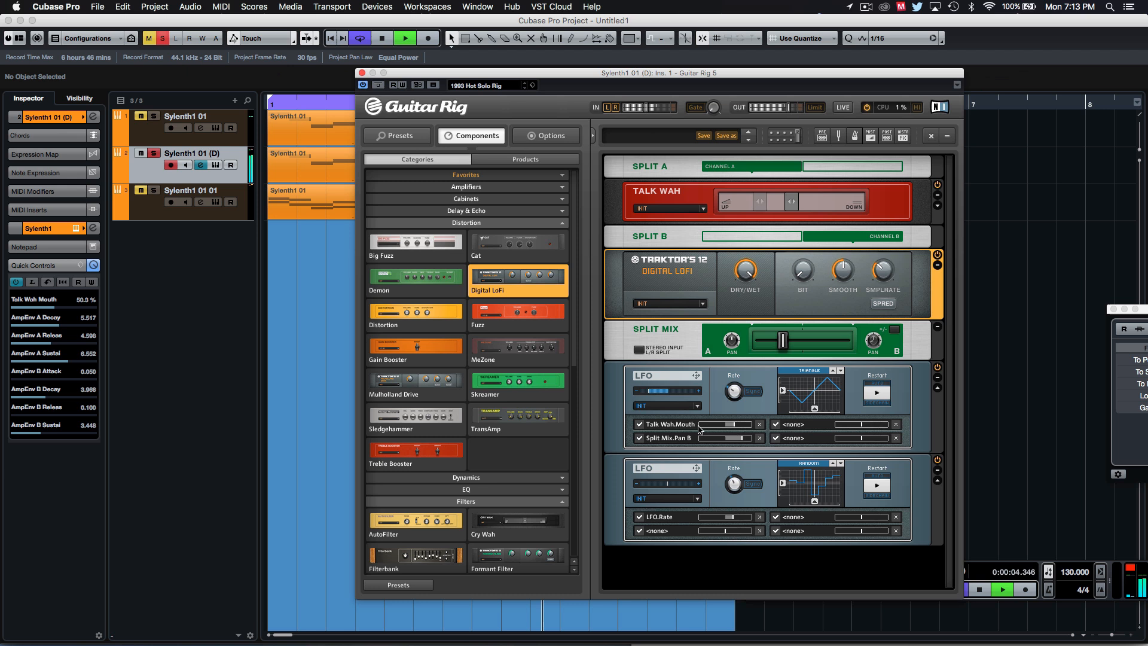
pyautogui.press('space')
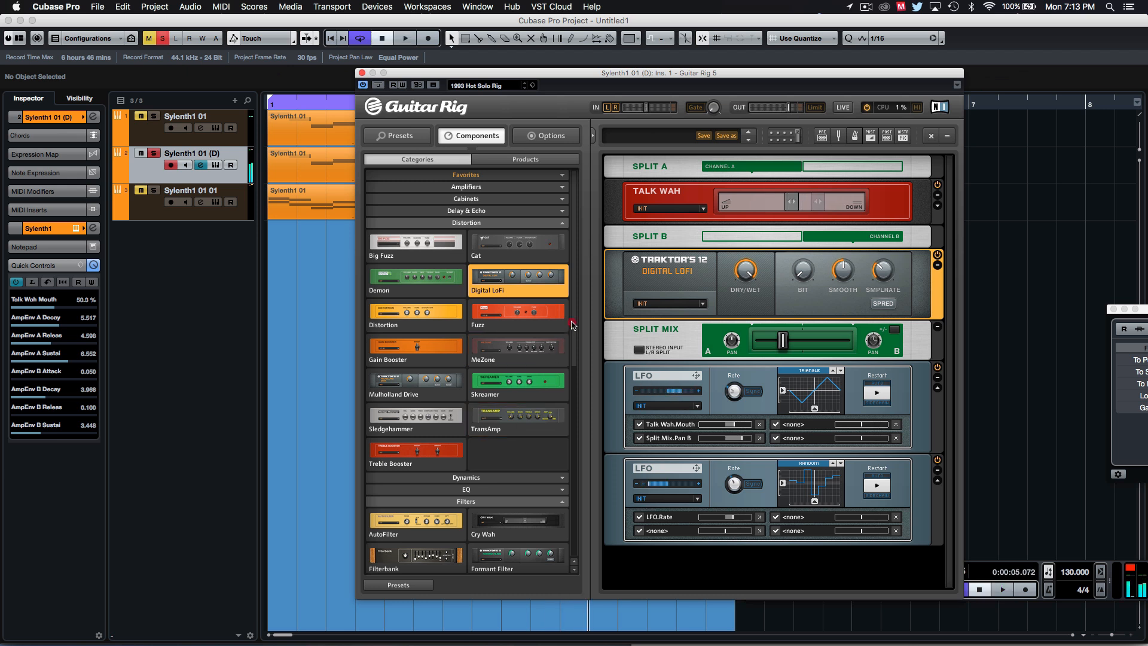
# - Add an EQ Shelving component after the second LFO and boost its high frequencies
pyautogui.moveTo(572, 325); pyautogui.dragTo(584, 472)
pyautogui.click(468, 223)
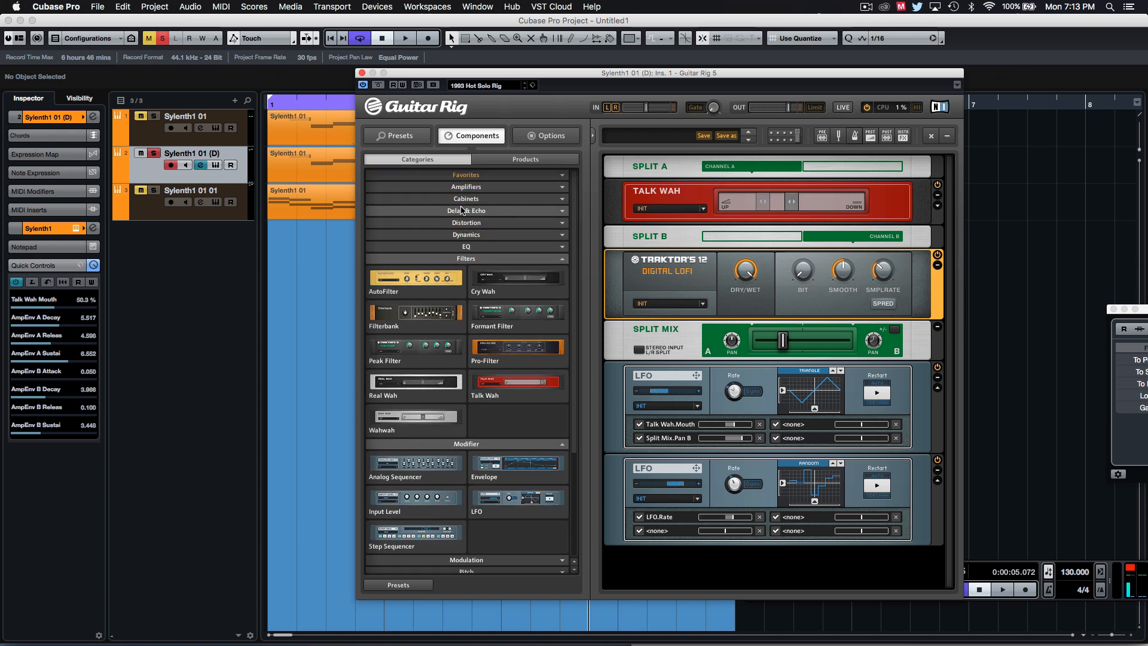
pyautogui.click(463, 258)
pyautogui.click(464, 246)
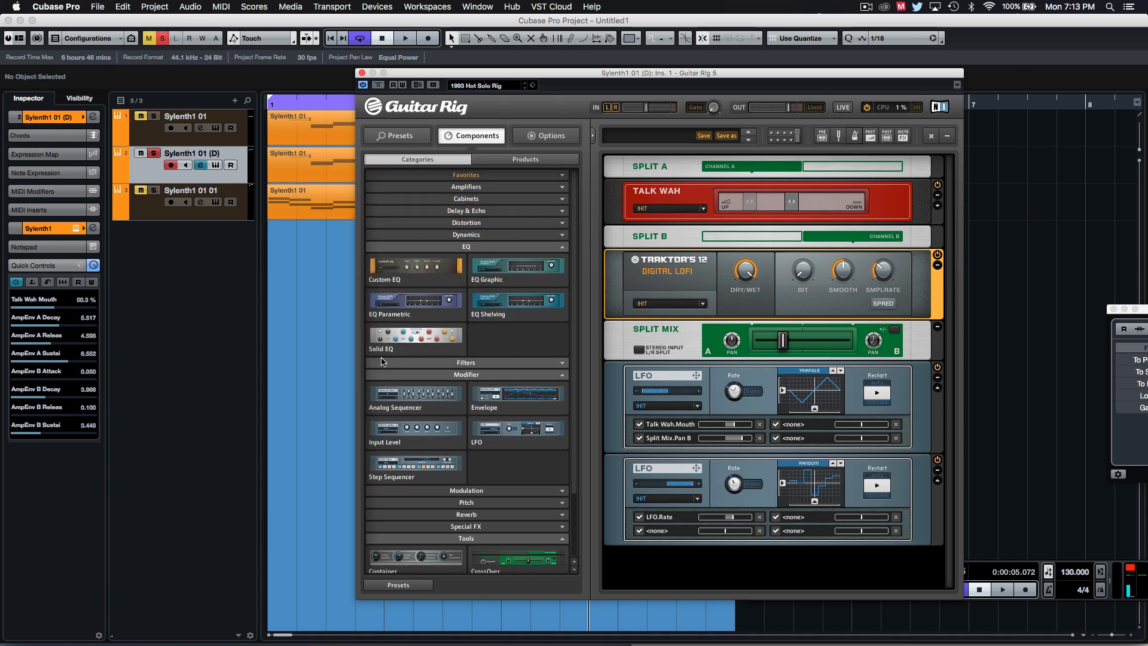
pyautogui.moveTo(476, 311); pyautogui.dragTo(679, 595)
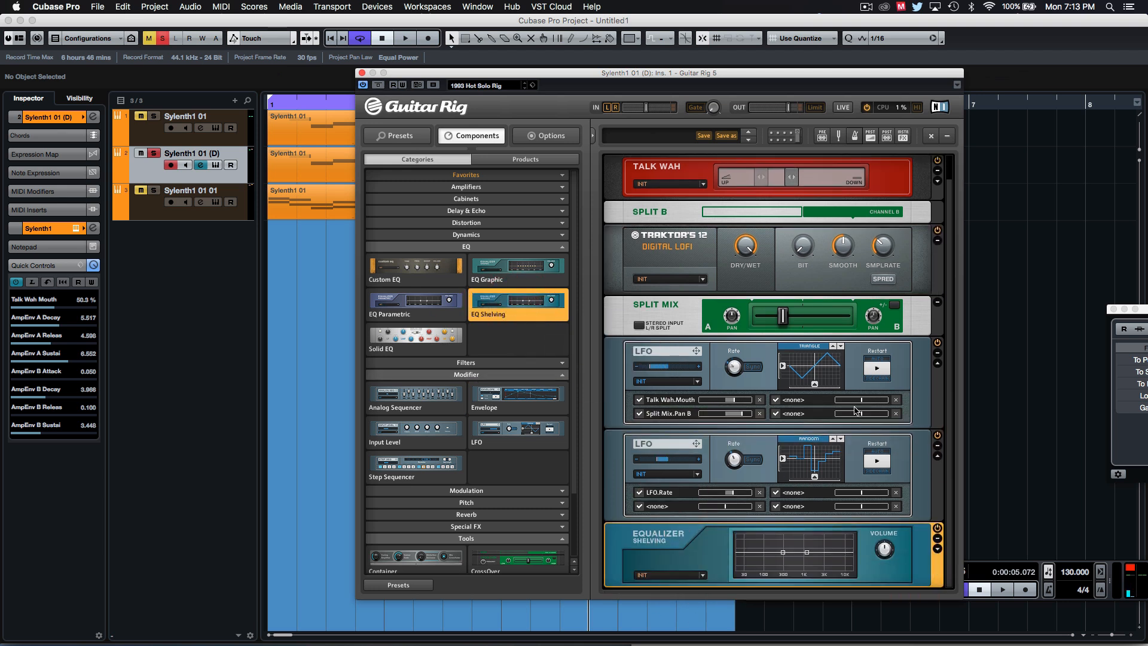
pyautogui.click(808, 545)
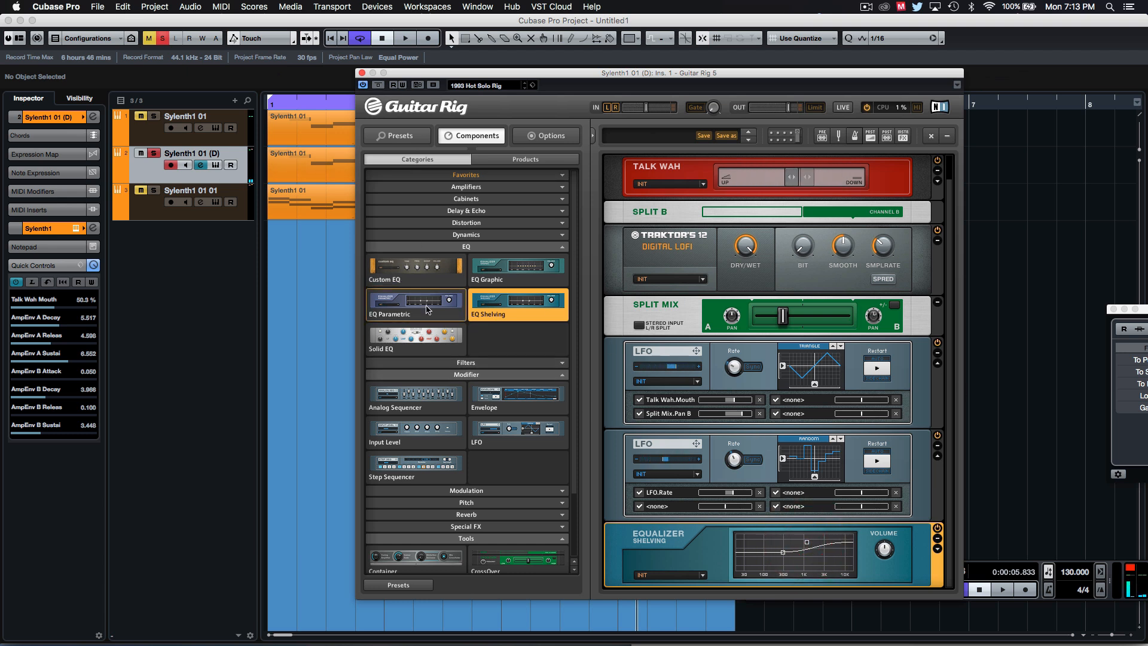
# - Add Solid Dynamics after the shelving equalizer and adjust its compressor ratio and threshold during playback
pyautogui.click(419, 246)
pyautogui.click(418, 235)
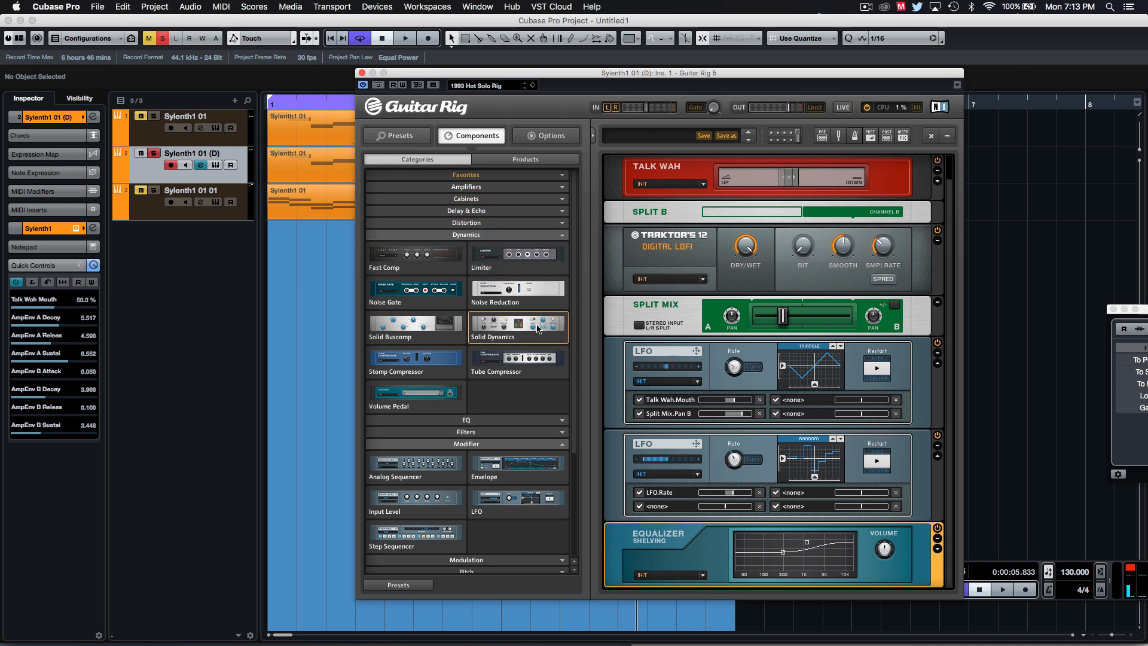
pyautogui.moveTo(538, 328); pyautogui.dragTo(772, 589)
pyautogui.press('space')
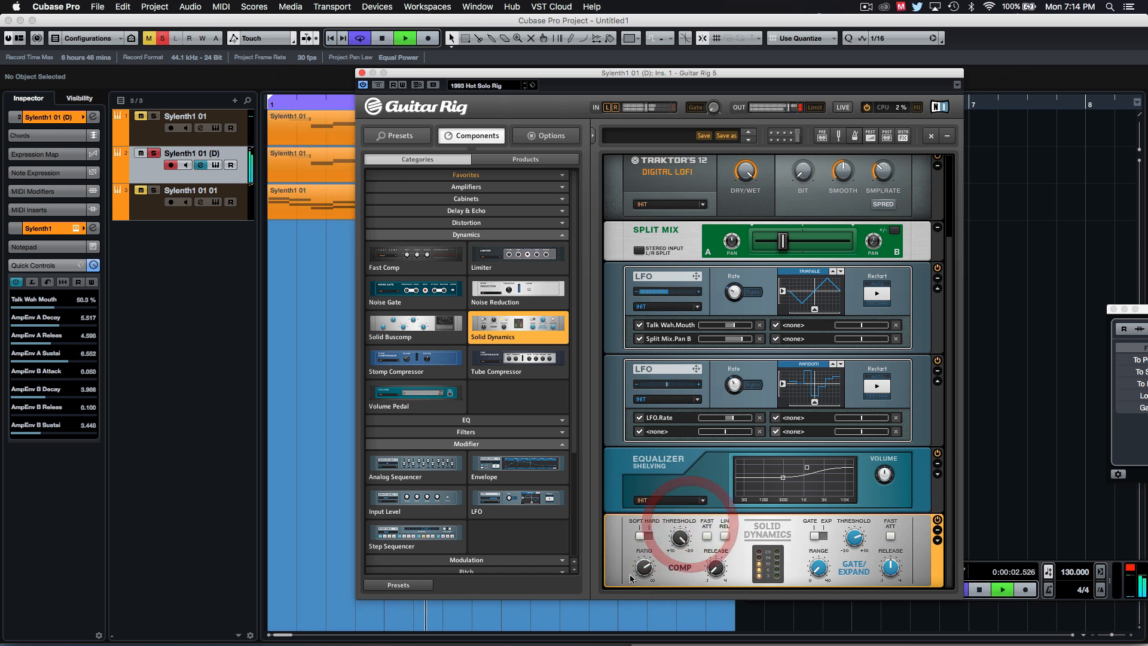
pyautogui.moveTo(643, 567); pyautogui.dragTo(642, 581)
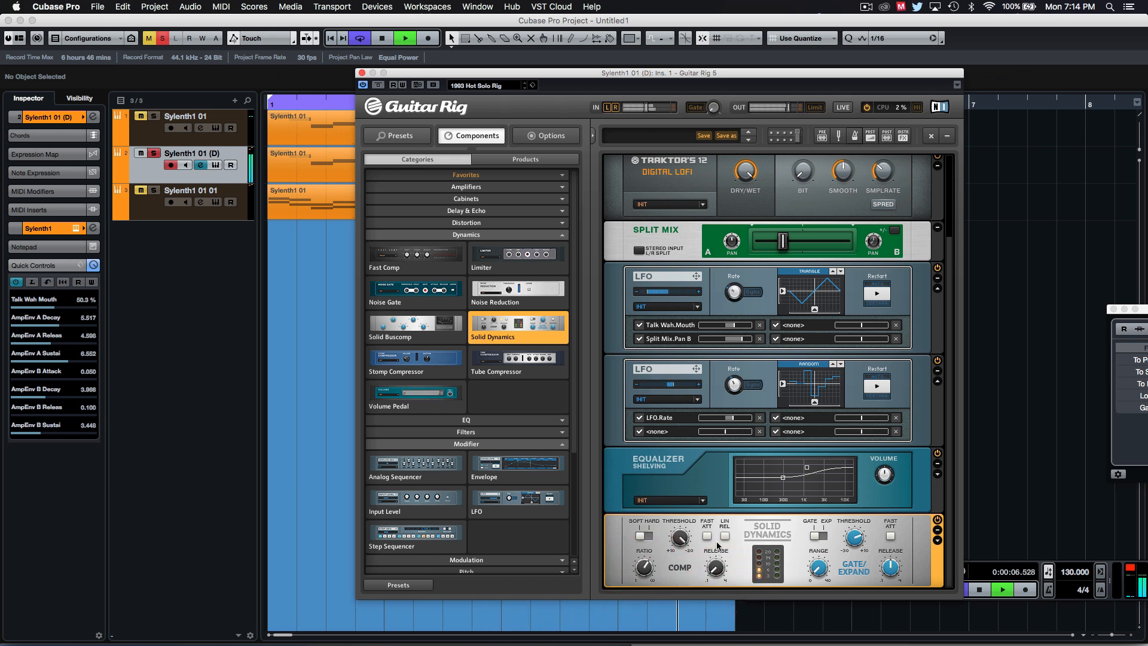
pyautogui.click(648, 536)
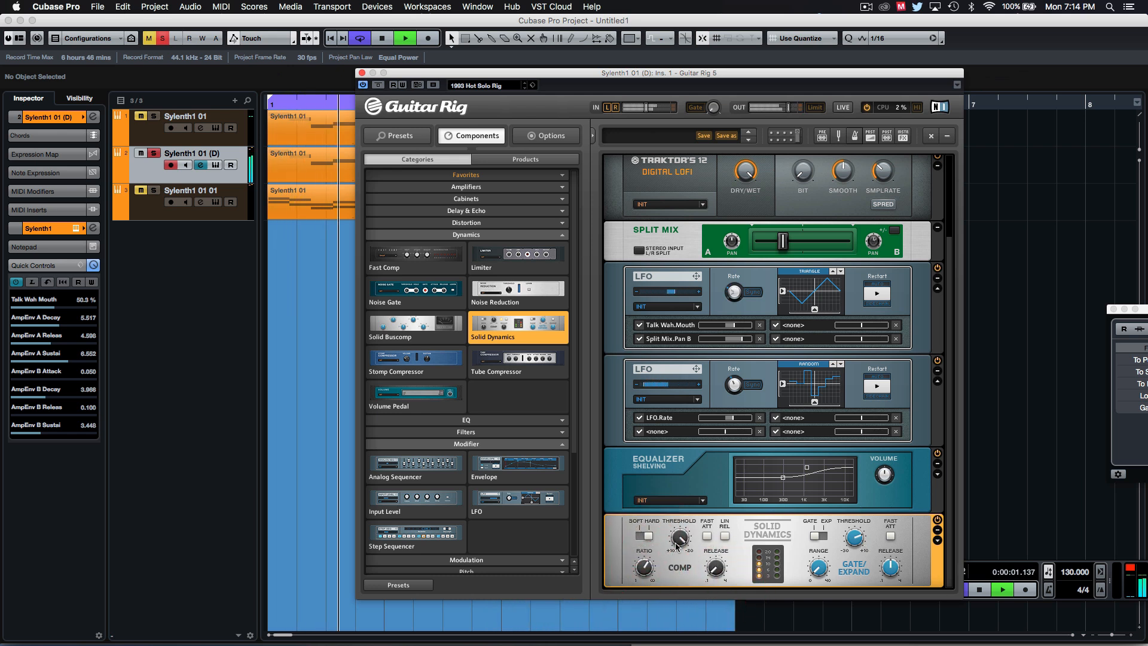
pyautogui.moveTo(679, 539); pyautogui.dragTo(680, 563)
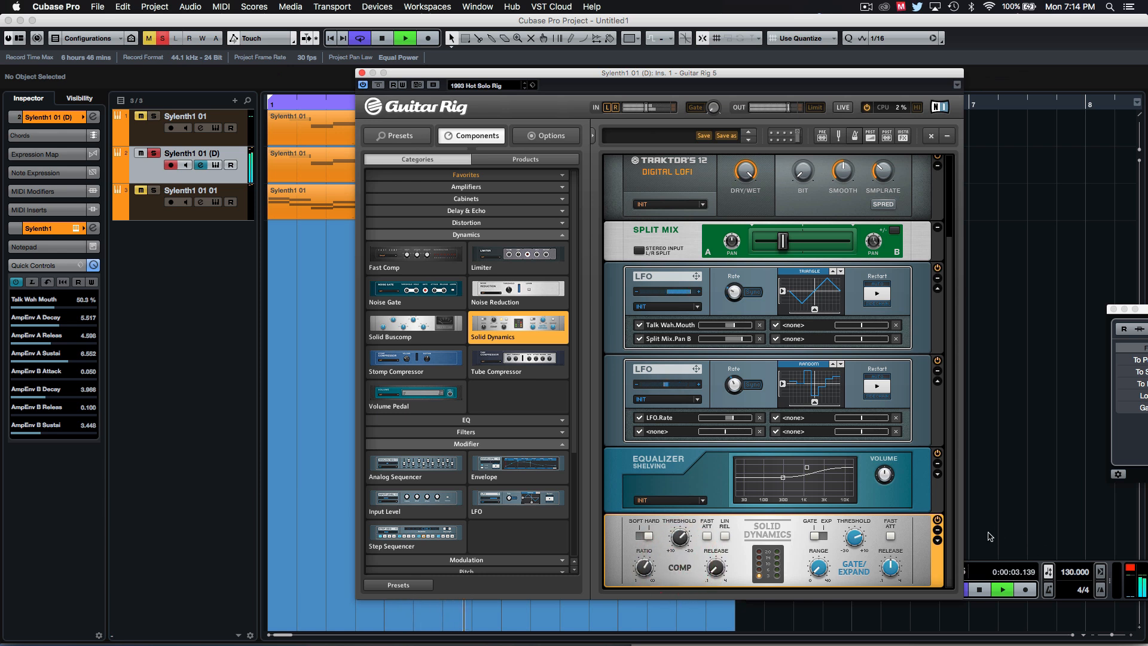
# - Expand Solid Dynamics' extra controls, adjust its dry and wet levels and compressor threshold, and stop playback
pyautogui.click(937, 540)
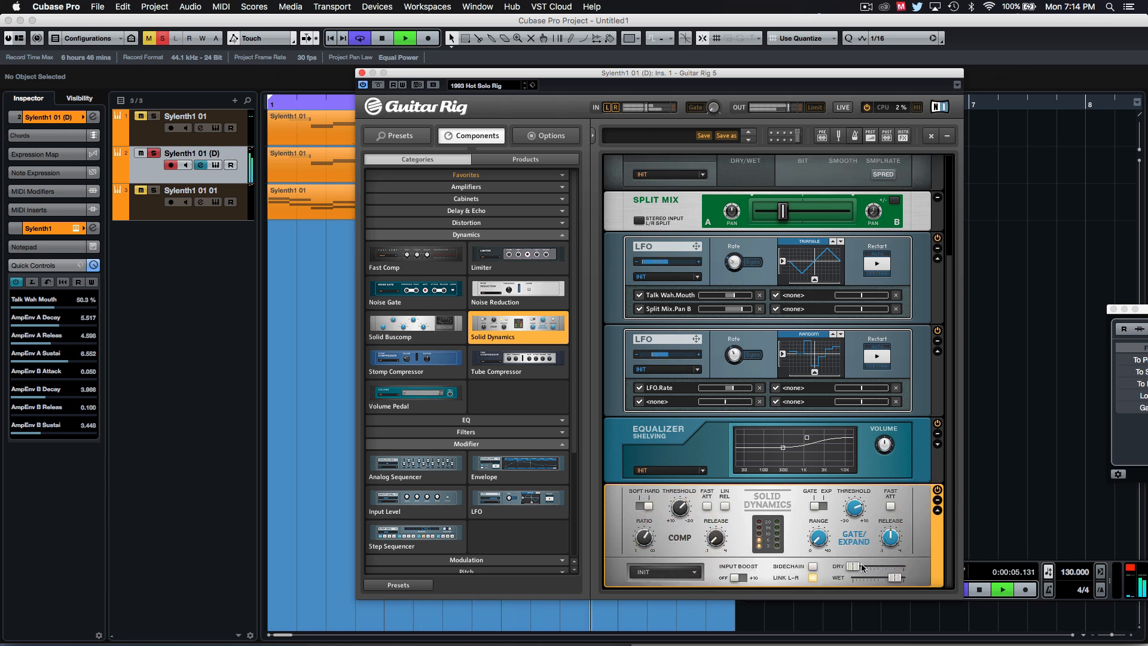
pyautogui.moveTo(856, 568); pyautogui.dragTo(977, 583)
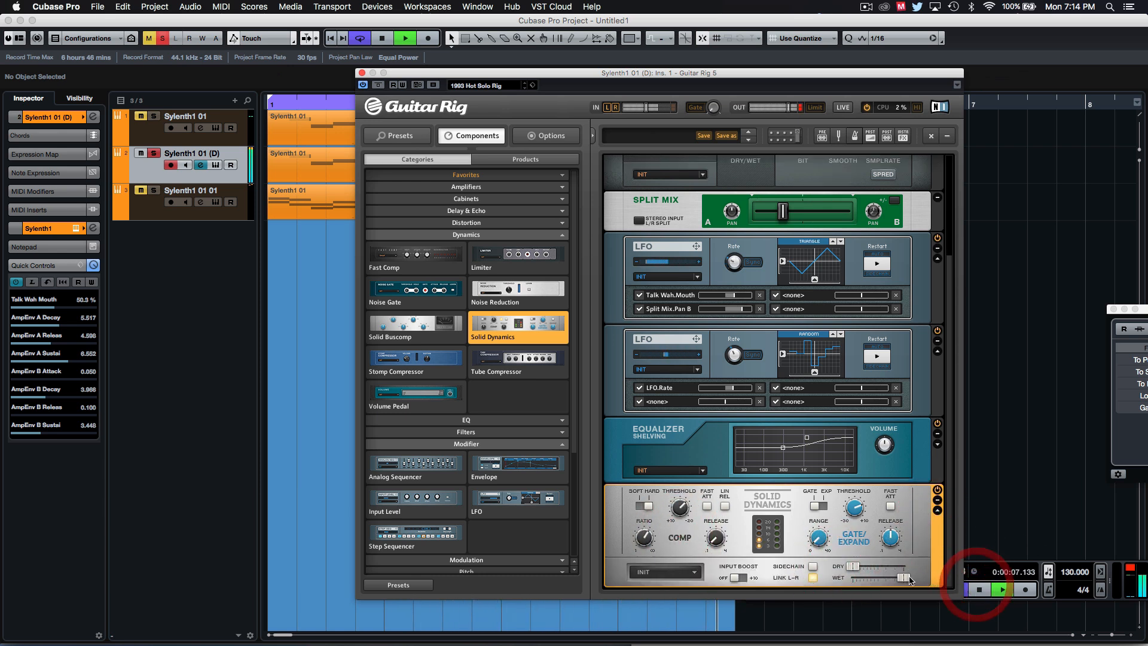
pyautogui.moveTo(900, 578); pyautogui.dragTo(898, 576)
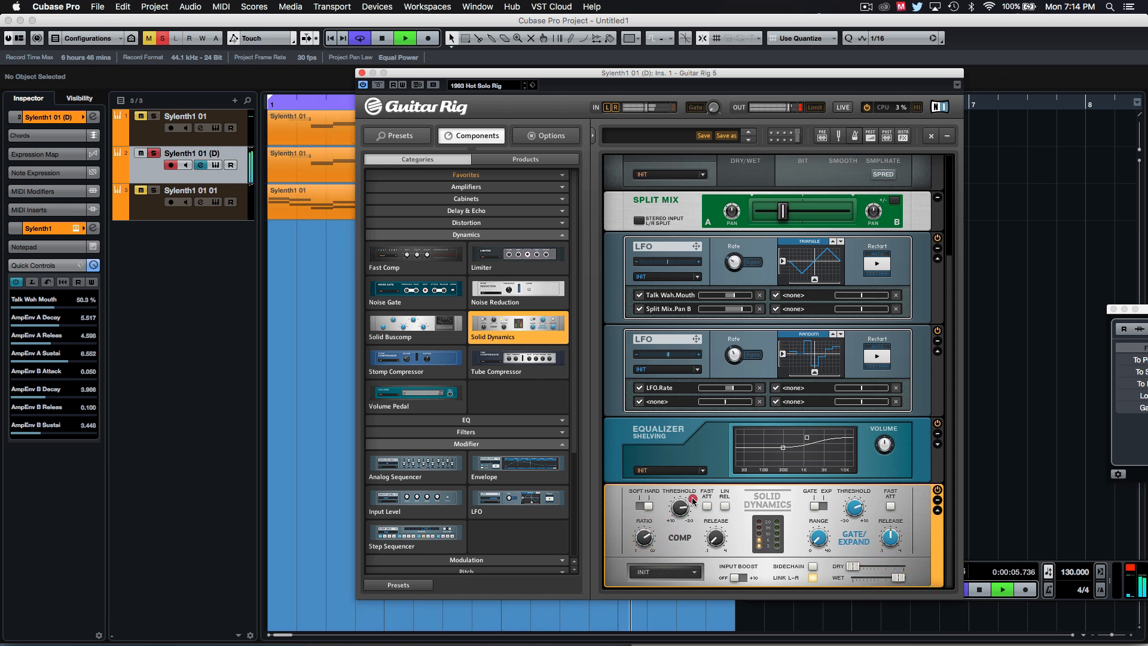
pyautogui.moveTo(692, 499); pyautogui.dragTo(692, 501)
pyautogui.click(719, 545)
pyautogui.press('space')
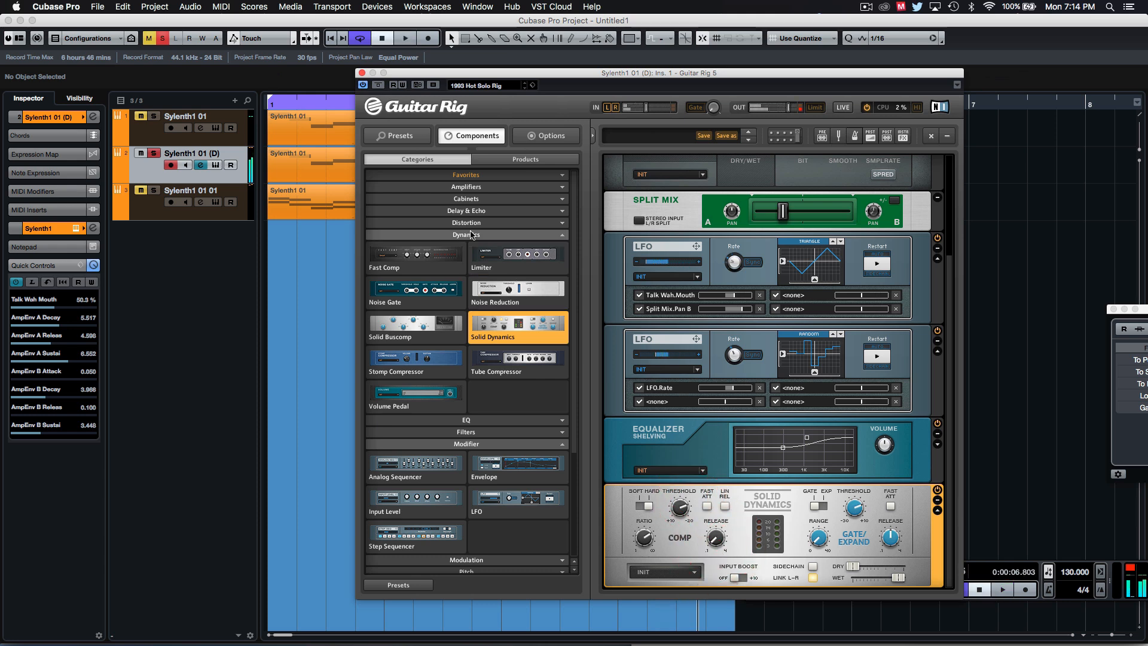
# - Close the Guitar Rig window, unsolo the Sylenth1 01 (D) track, and play all three tracks from the start
pyautogui.click(362, 73)
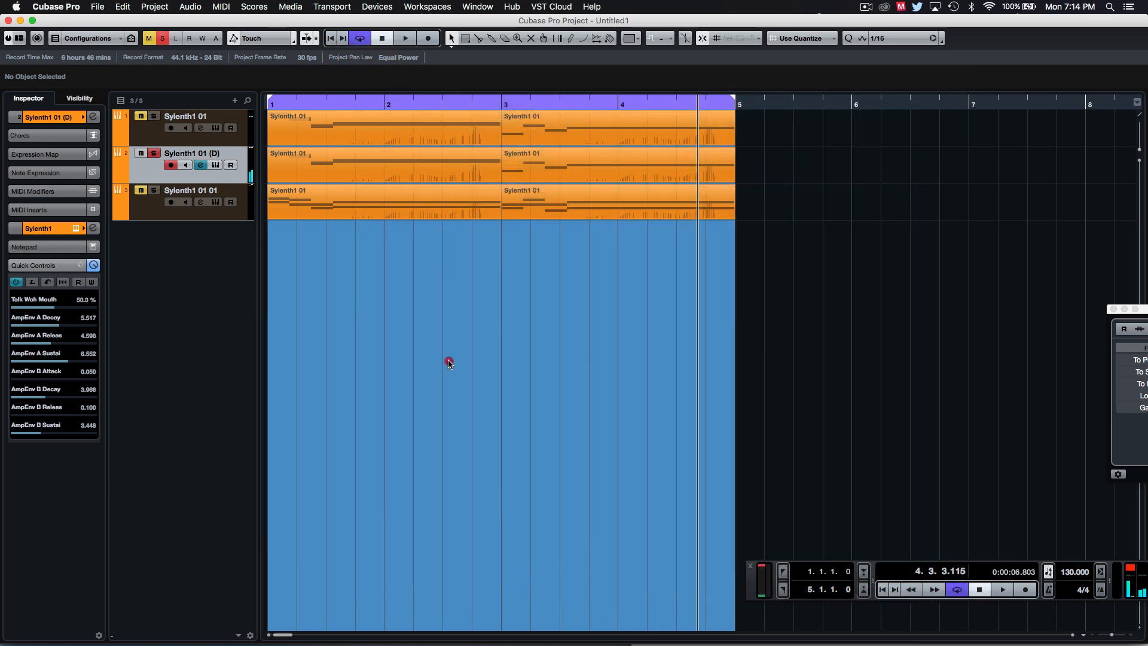
pyautogui.click(448, 360)
pyautogui.click(154, 153)
pyautogui.click(345, 187)
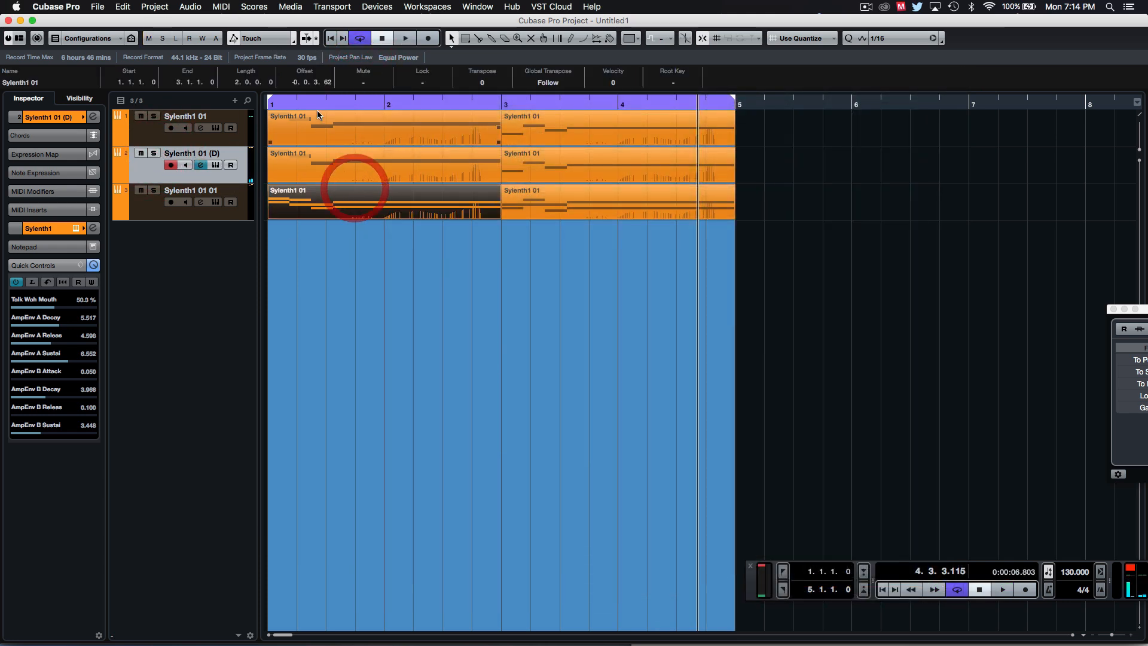
pyautogui.press('Home')
pyautogui.press('g')
pyautogui.press('space')
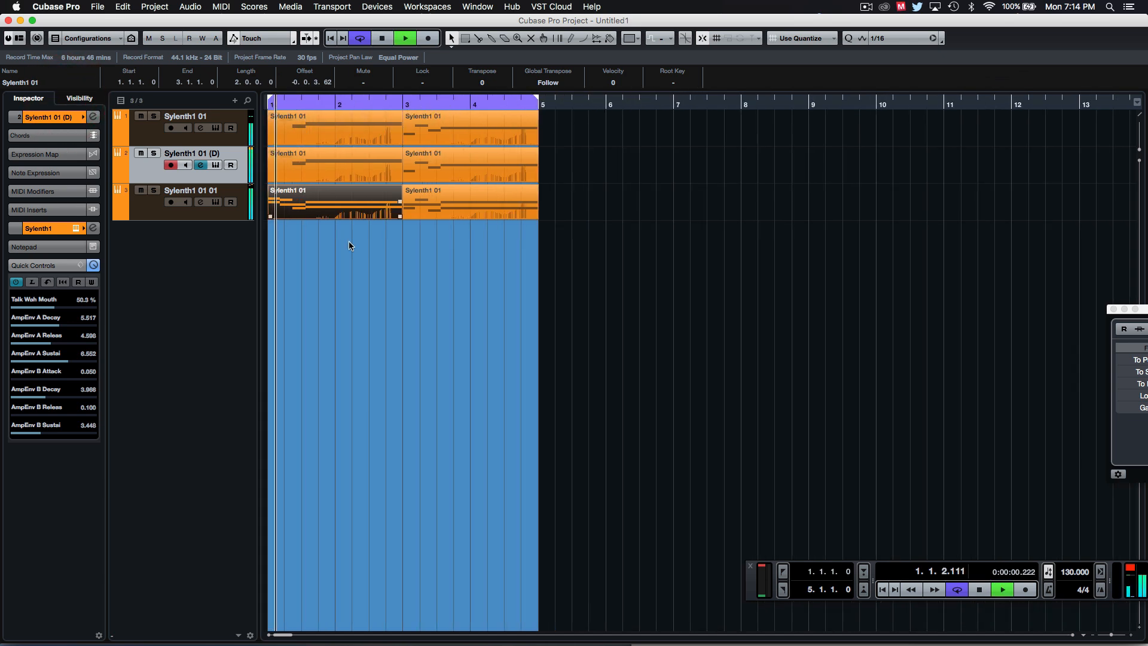
pyautogui.click(355, 271)
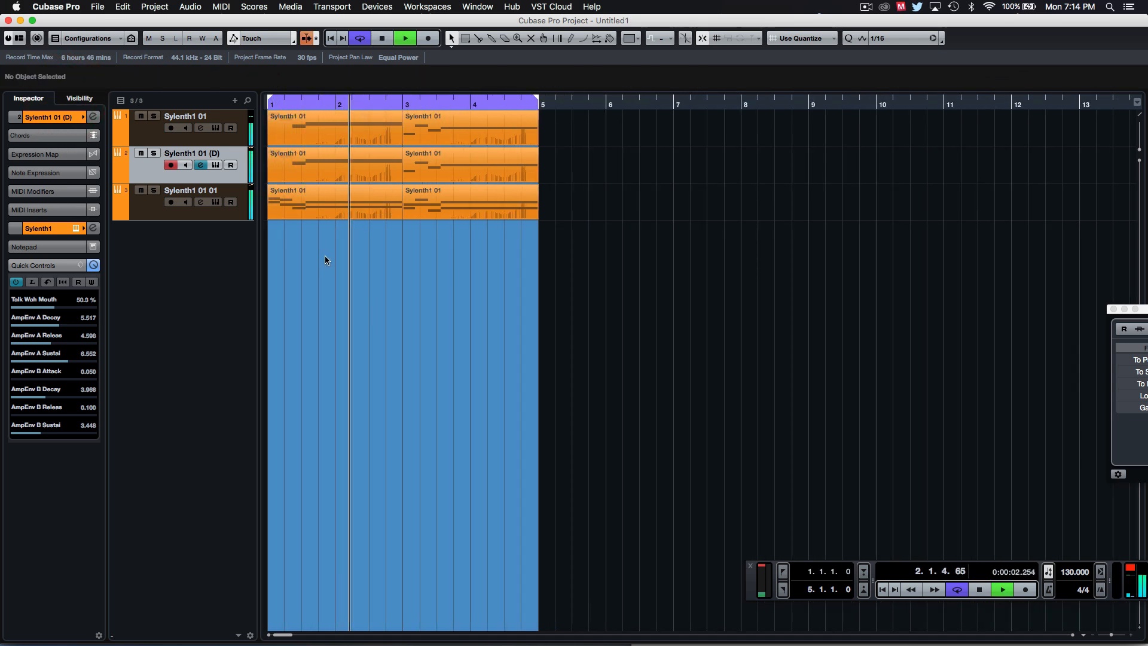
pyautogui.click(371, 303)
pyautogui.click(375, 285)
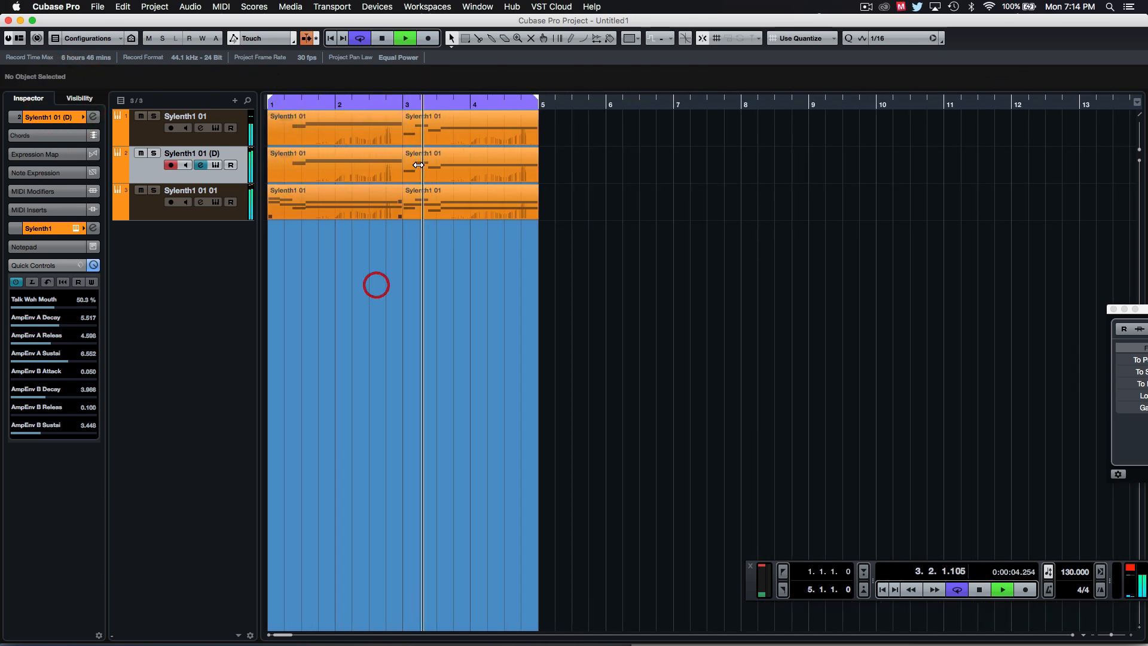
# - Set the Sylenth1 01 01 track's filter cutoff Quick Control to 8.333 during playback, and stop the project
pyautogui.click(150, 214)
pyautogui.moveTo(49, 307); pyautogui.dragTo(89, 307)
pyautogui.click(436, 340)
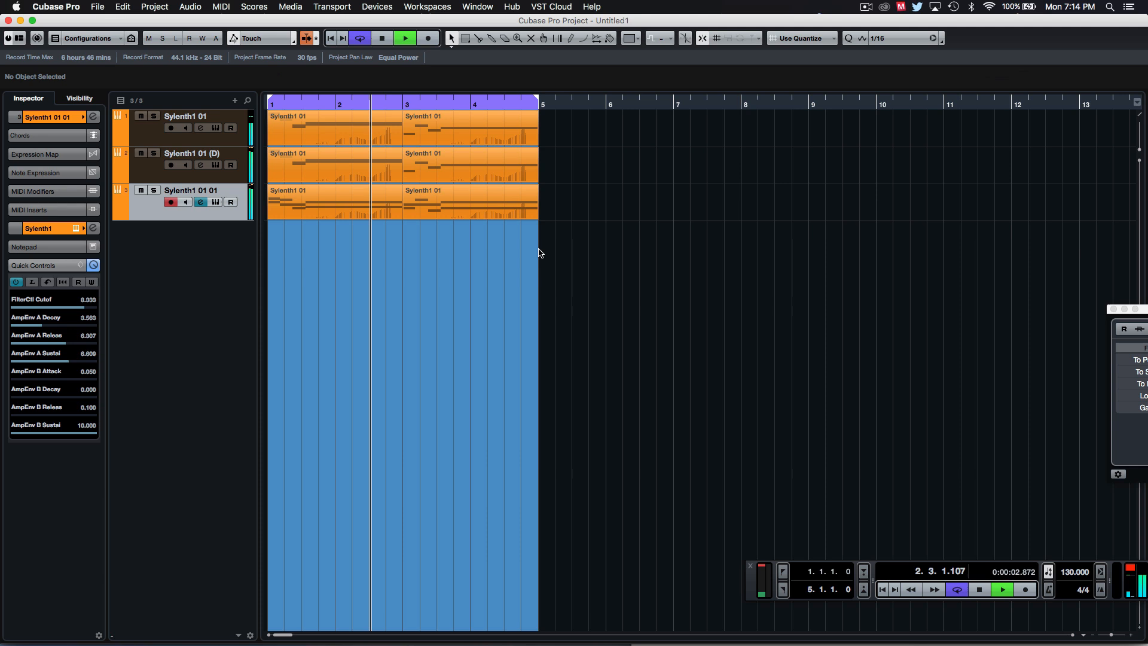
pyautogui.press('space')
pyautogui.click(450, 292)
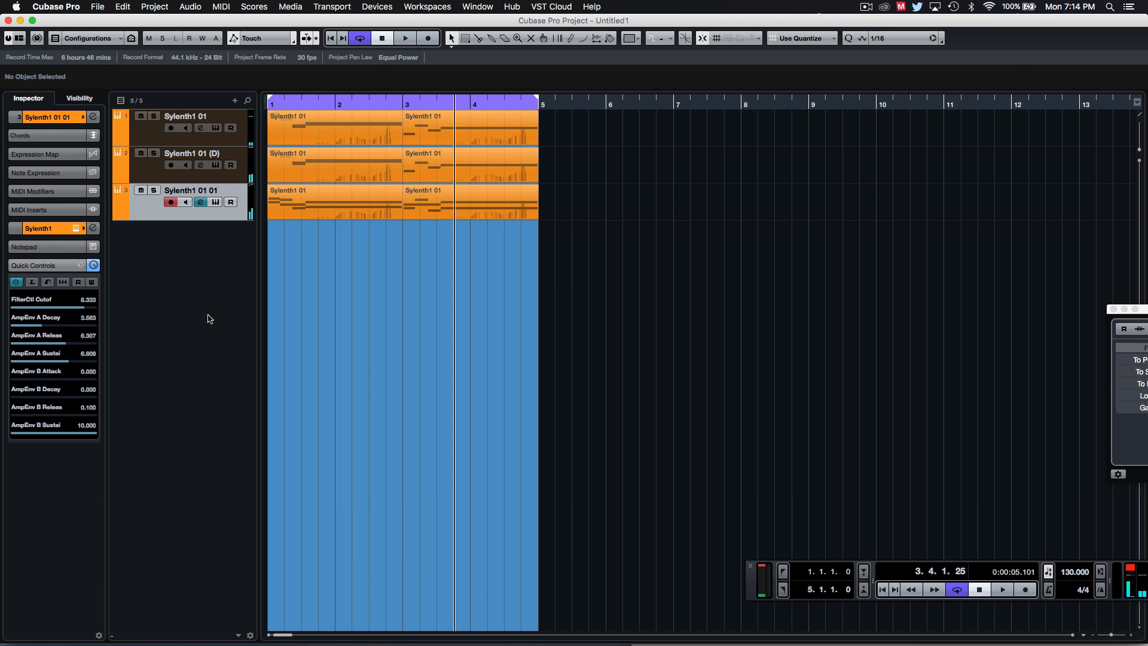
# - Open the Sylenth1 01 (D) track's channel settings and Guitar Rig insert, and move the plug-in window off the channel equalizer
pyautogui.click(137, 171)
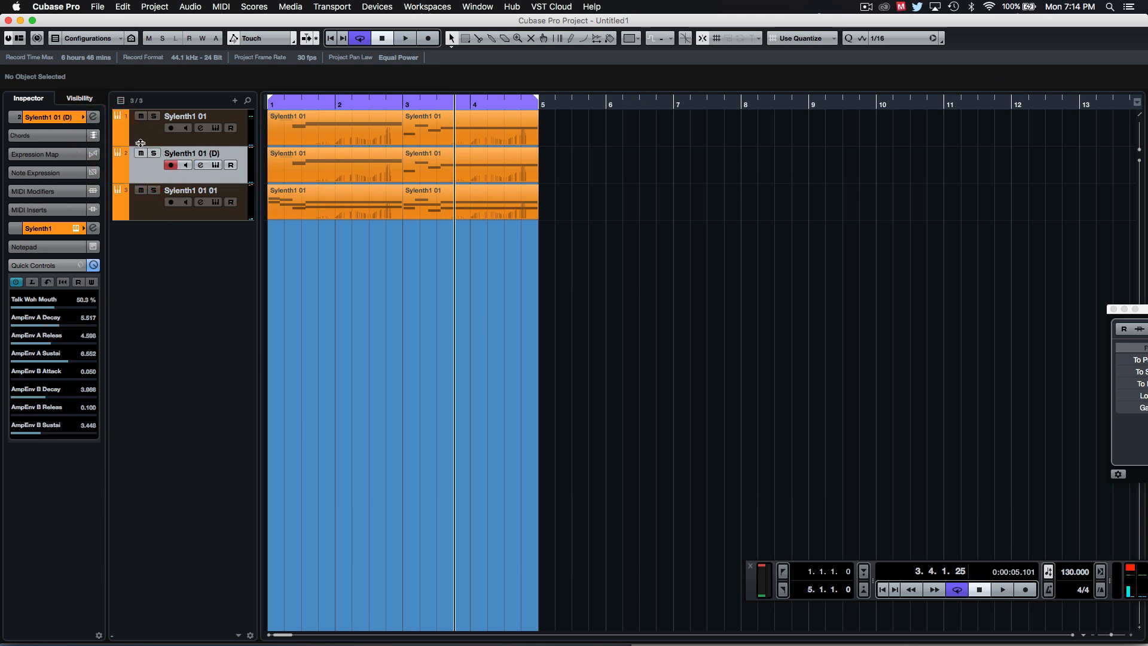
pyautogui.click(93, 120)
pyautogui.click(589, 220)
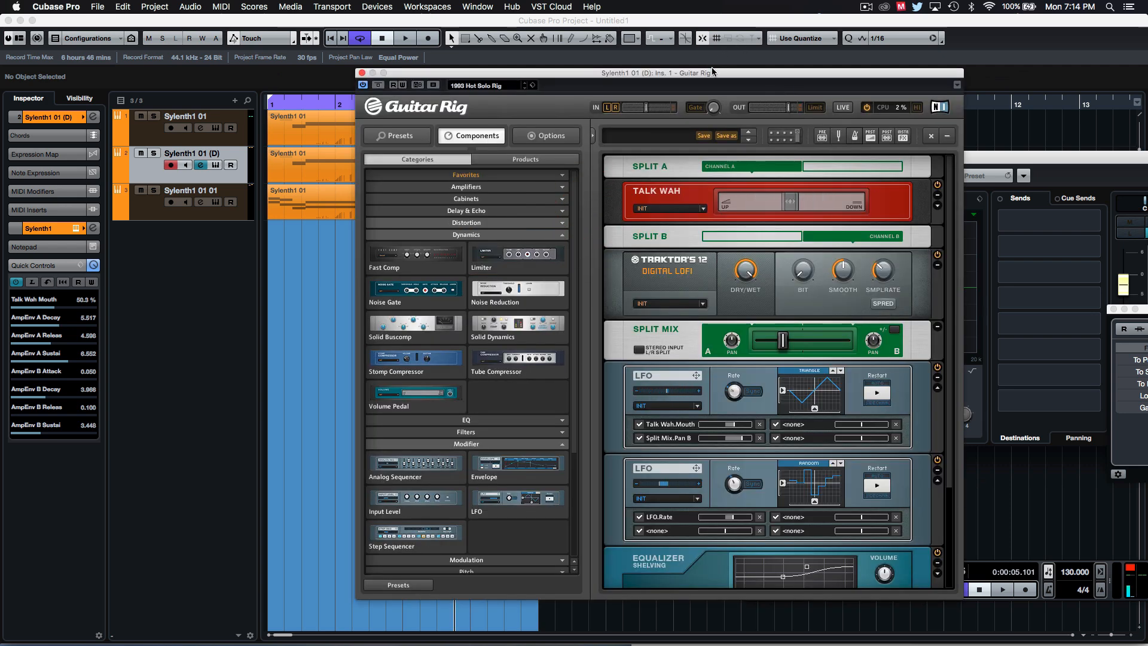
pyautogui.moveTo(711, 72); pyautogui.dragTo(503, 50)
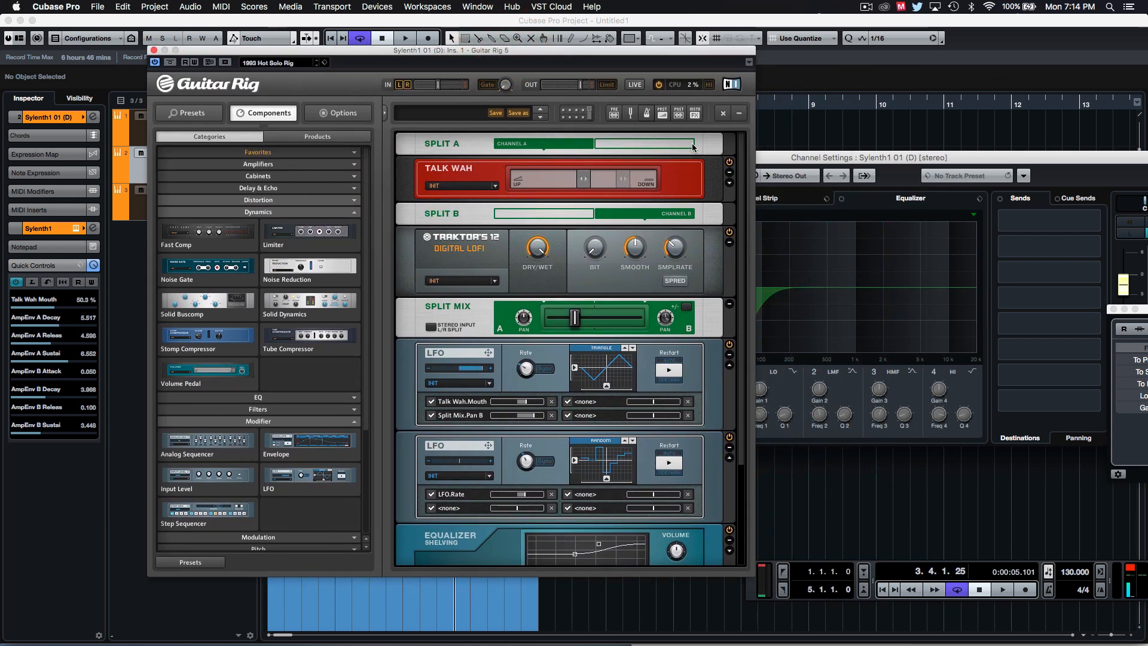